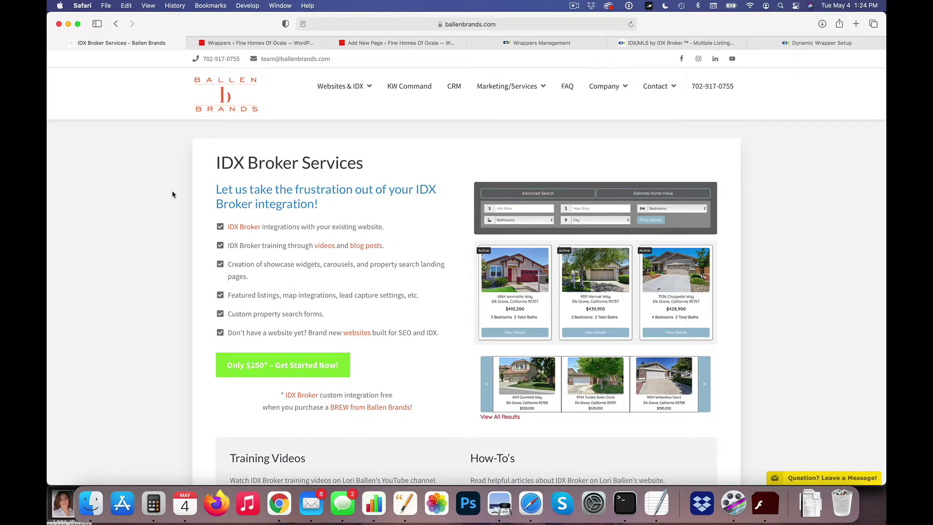
Step: Return to the Fine Homes Of Ocala Wrappers page and reload it, showing zero wrappers
scroll(377, 177, "up", 2)
left_click(261, 44)
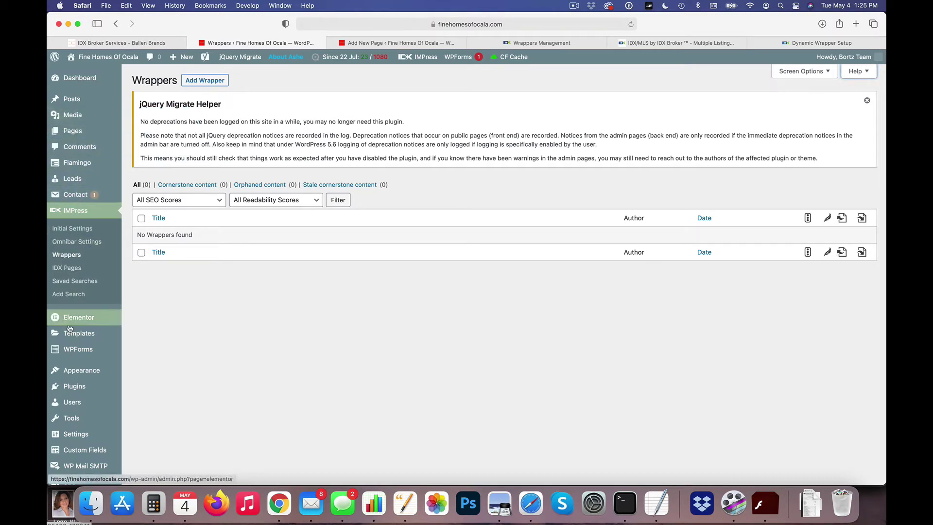
mouse_move(68, 372)
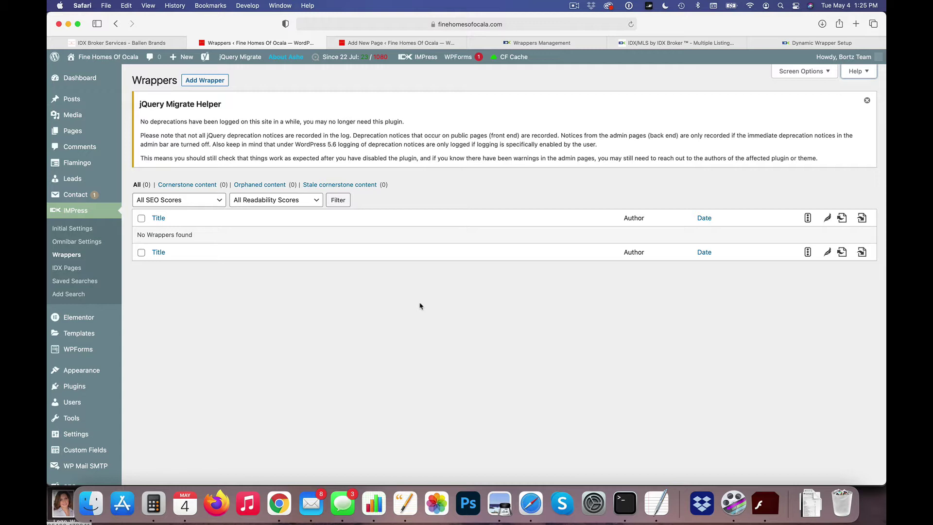
left_click(150, 49)
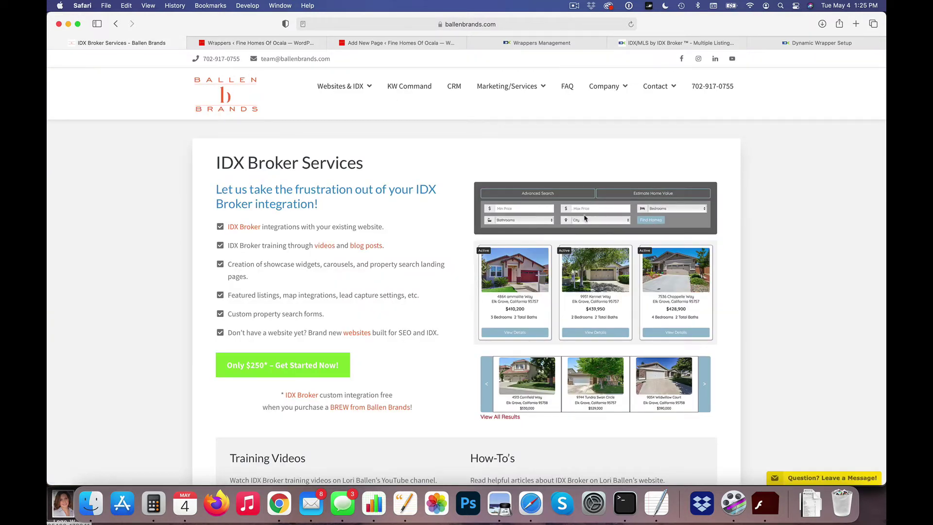
left_click(242, 42)
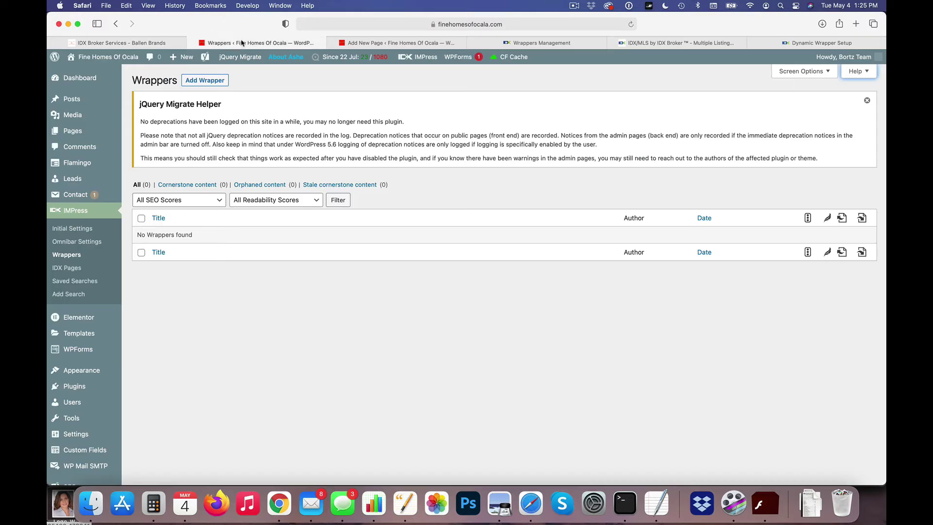
left_click(68, 255)
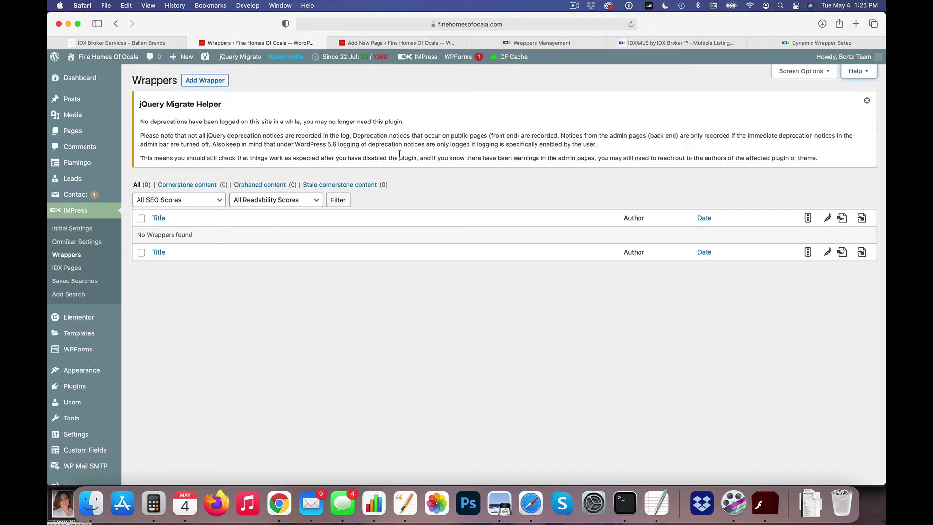
Step: Open ballenvegas.com in a new tab
key("cmd+t")
type("ballenveg")
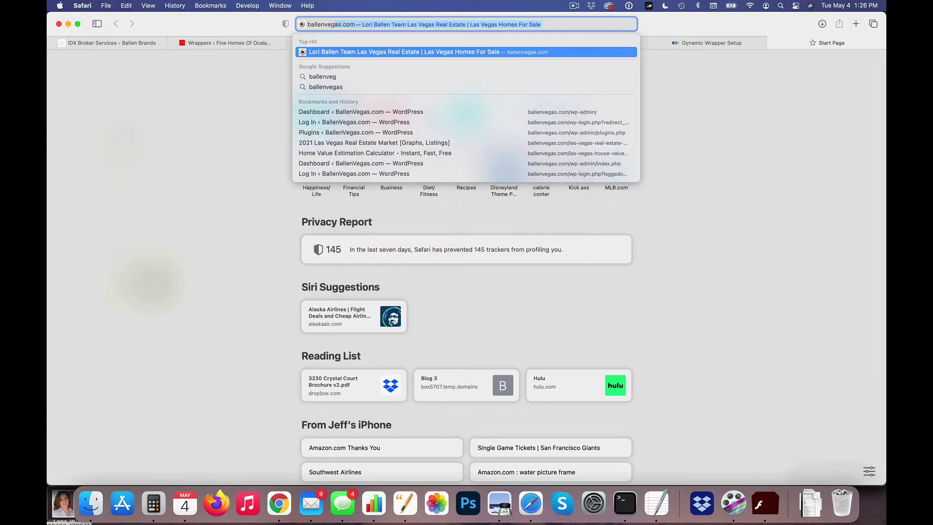
key("Return")
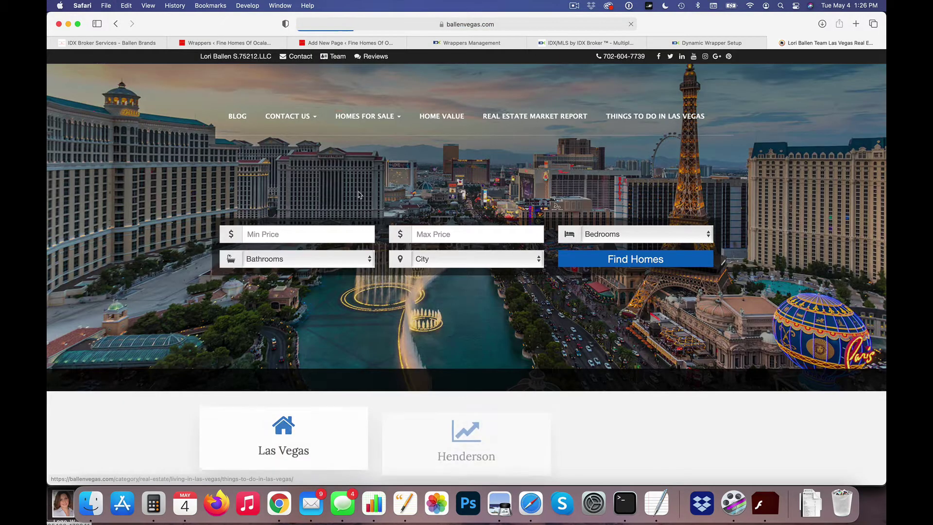
Step: Go from the Las Vegas homes page to the 3712 Queen Street listing details
scroll(292, 311, "down", 3)
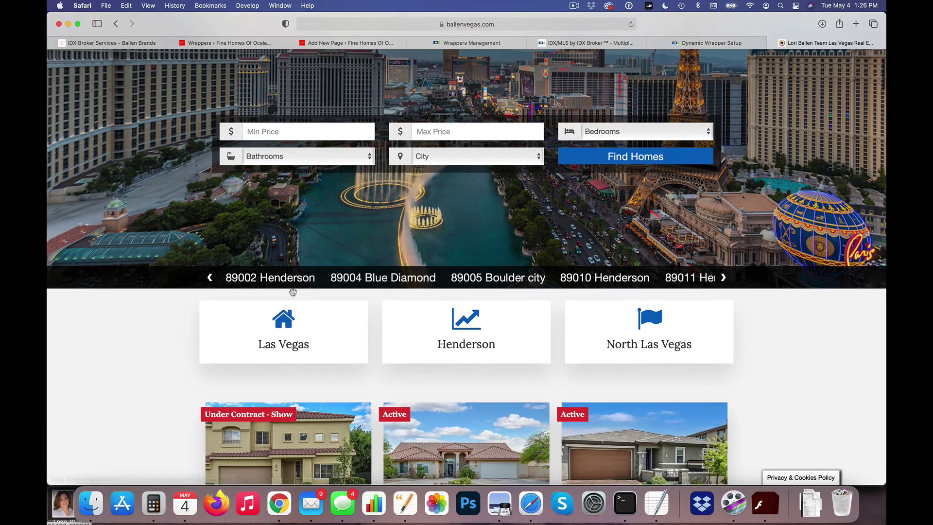
left_click(293, 316)
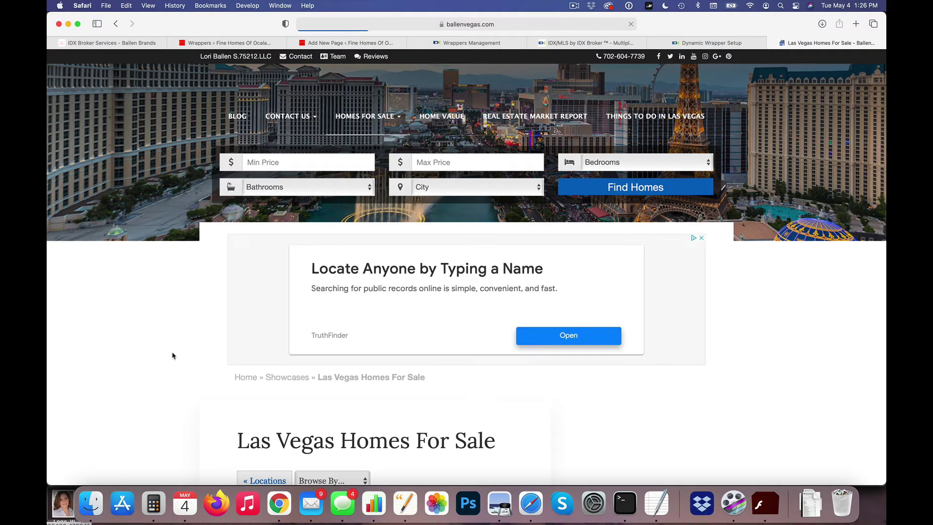
scroll(171, 364, "down", 10)
scroll(172, 358, "down", 15)
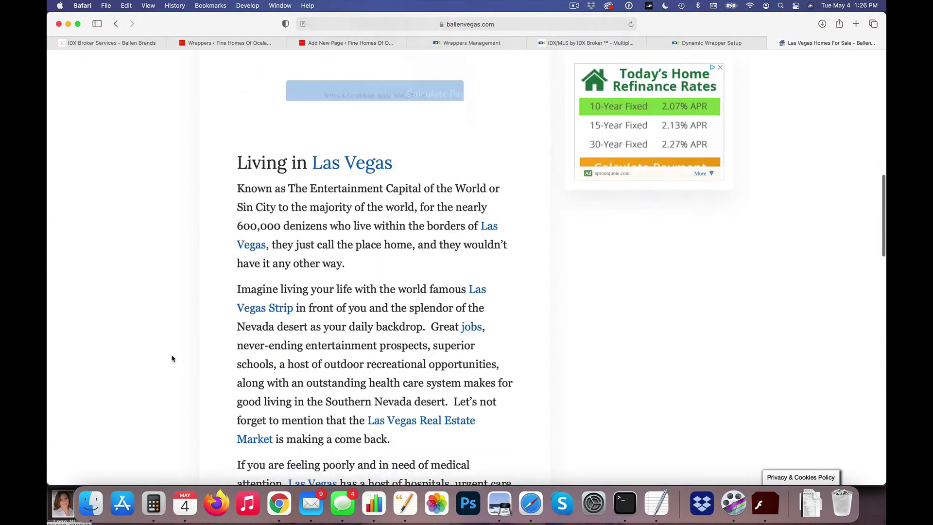
scroll(172, 358, "down", 1)
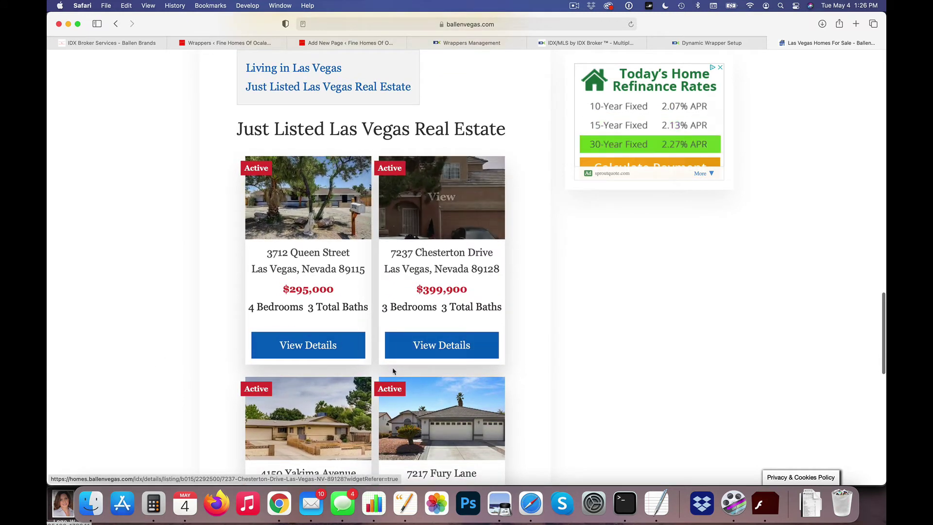
left_click(316, 223)
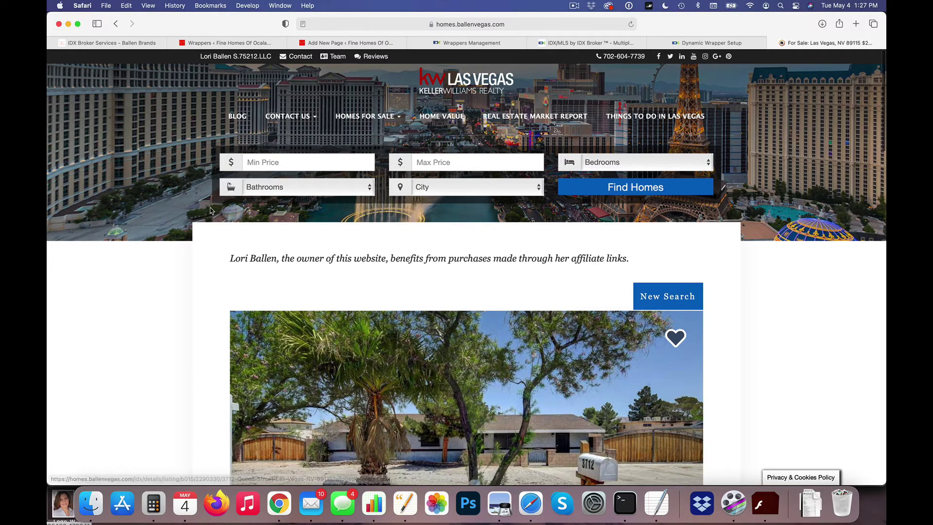
scroll(210, 209, "down", 20)
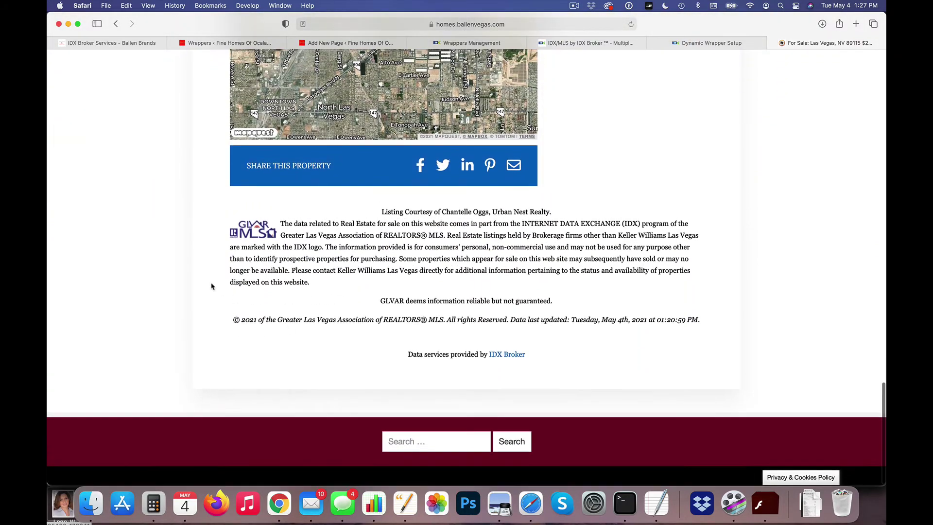
scroll(211, 286, "up", 15)
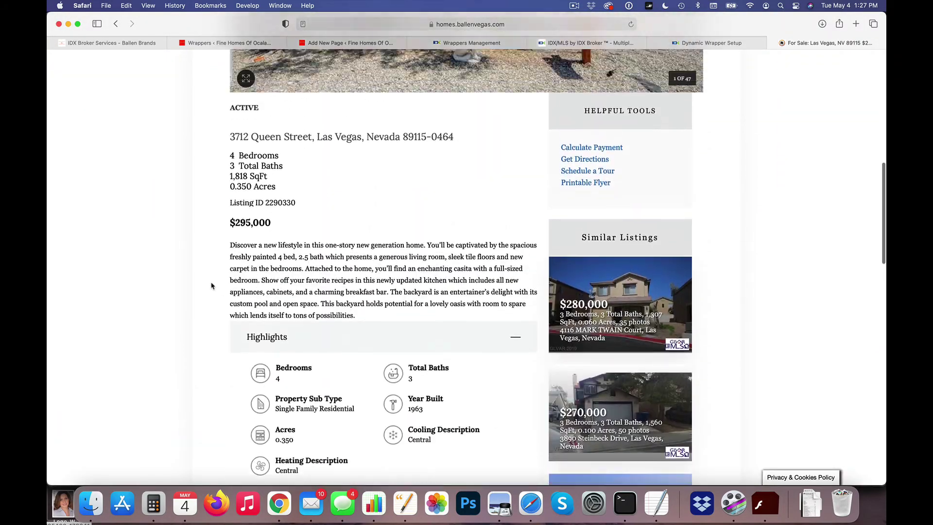
scroll(211, 286, "up", 8)
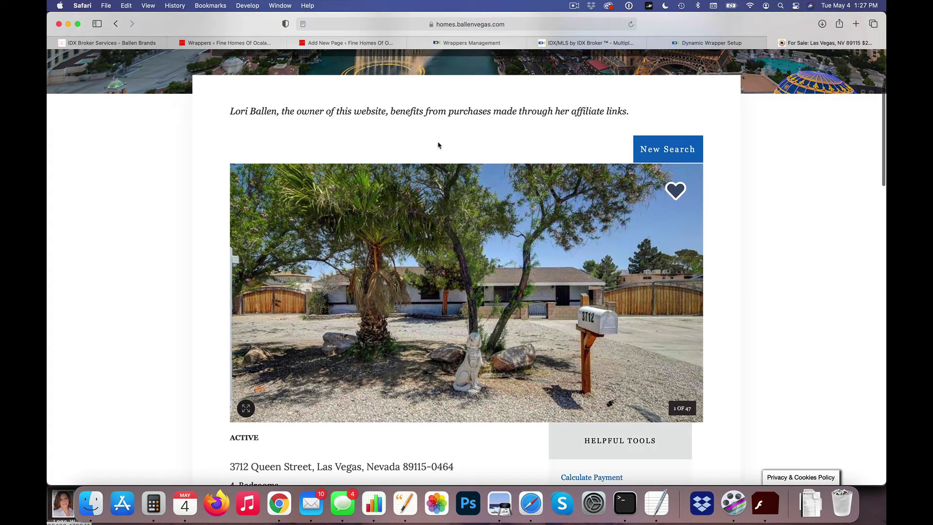
left_click(226, 43)
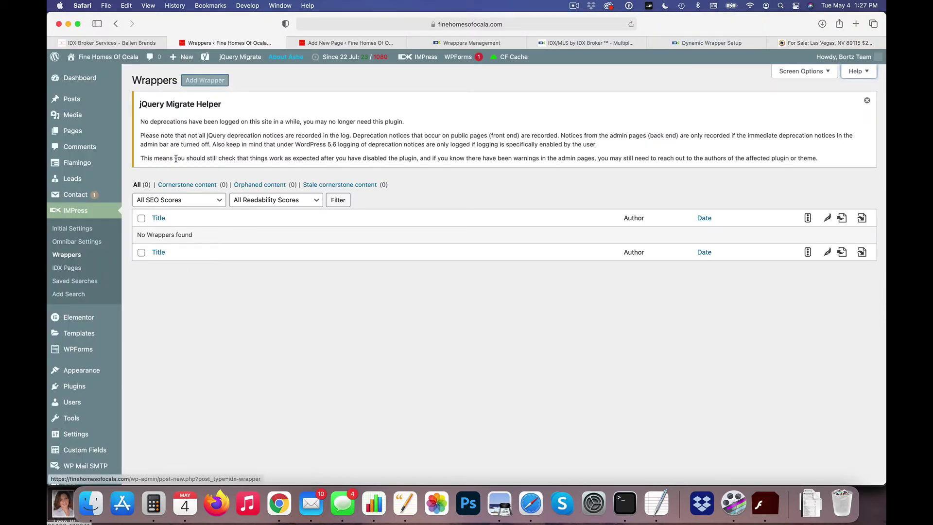
left_click(835, 43)
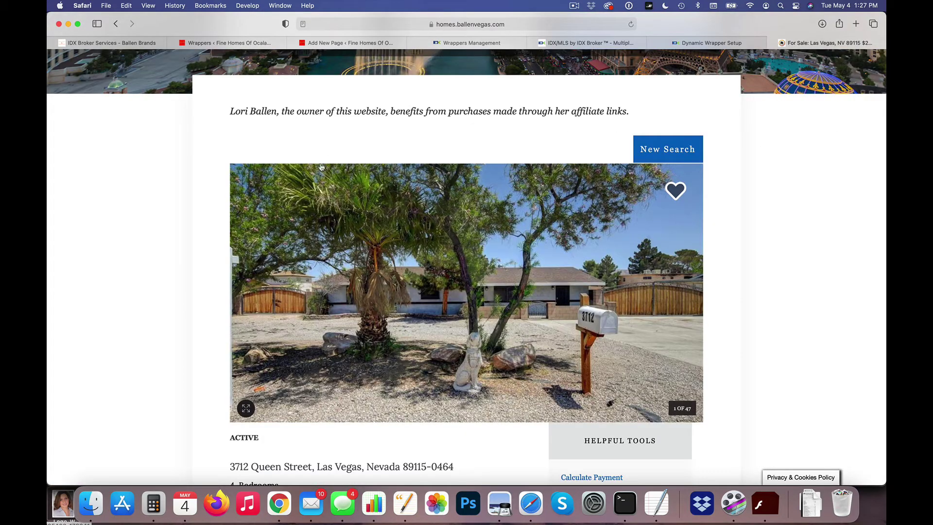
scroll(320, 167, "up", 3)
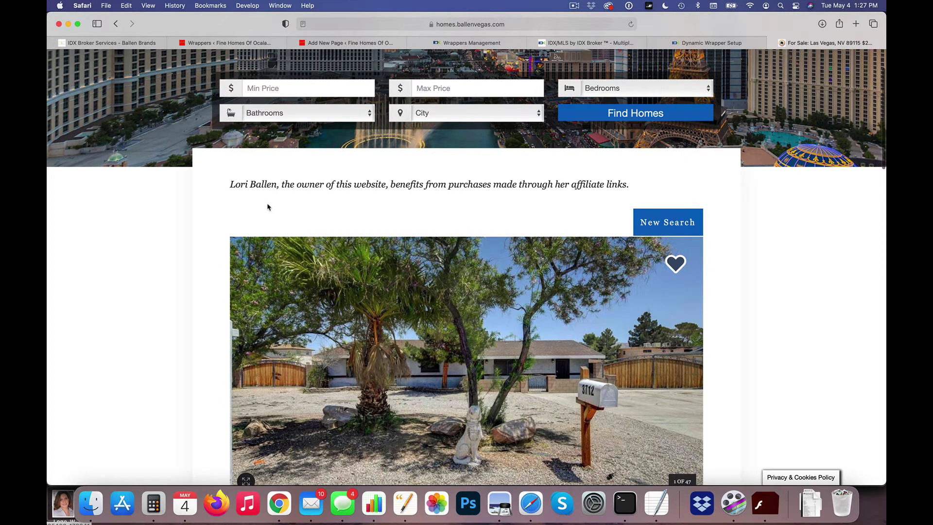
scroll(262, 208, "up", 3)
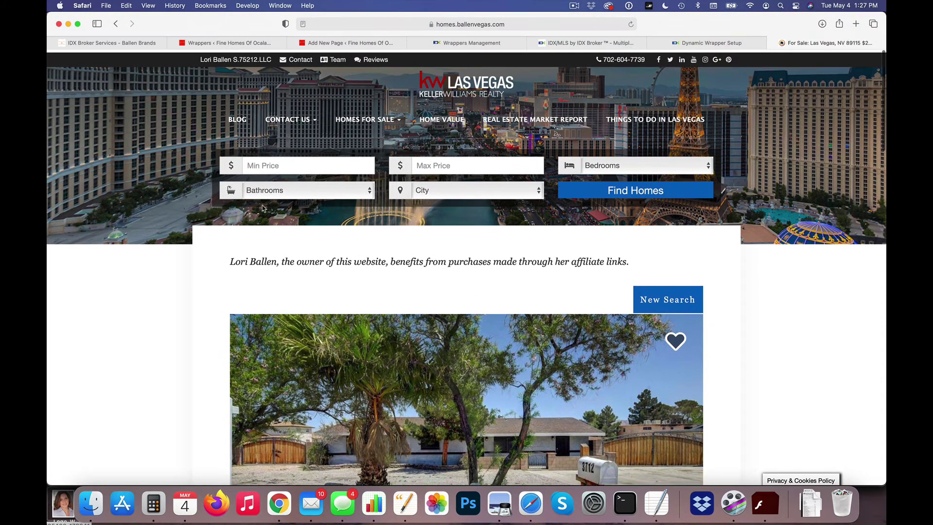
Step: Open Things to Do in Las Vegas in a new tab and browse the zip line attractions
right_click(629, 121)
key("Escape")
left_click(630, 121, "super")
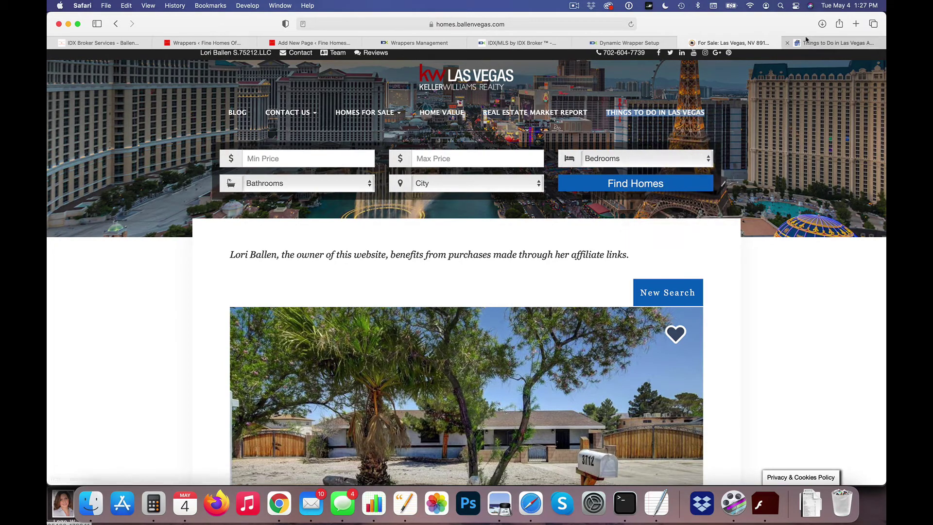
key("super+shift+bracketright")
scroll(280, 291, "down", 3)
scroll(280, 292, "down", 10)
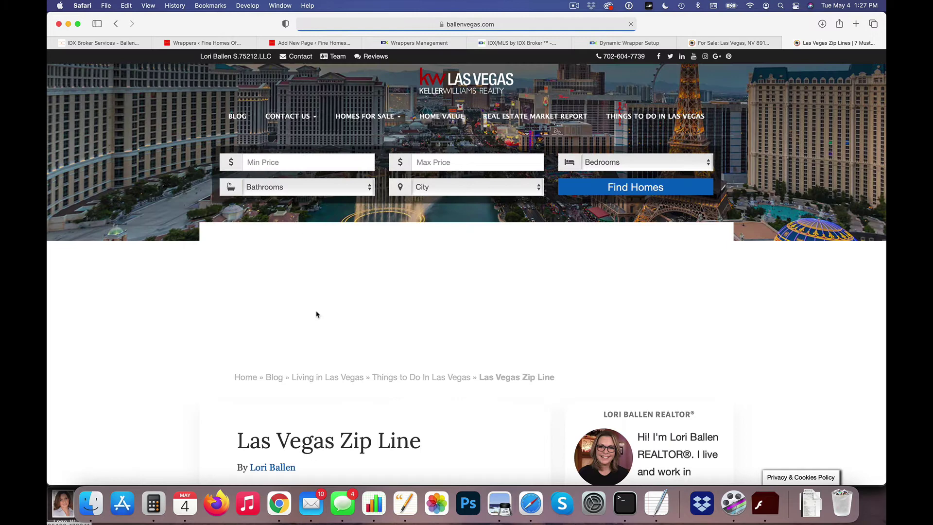
scroll(184, 296, "down", 3)
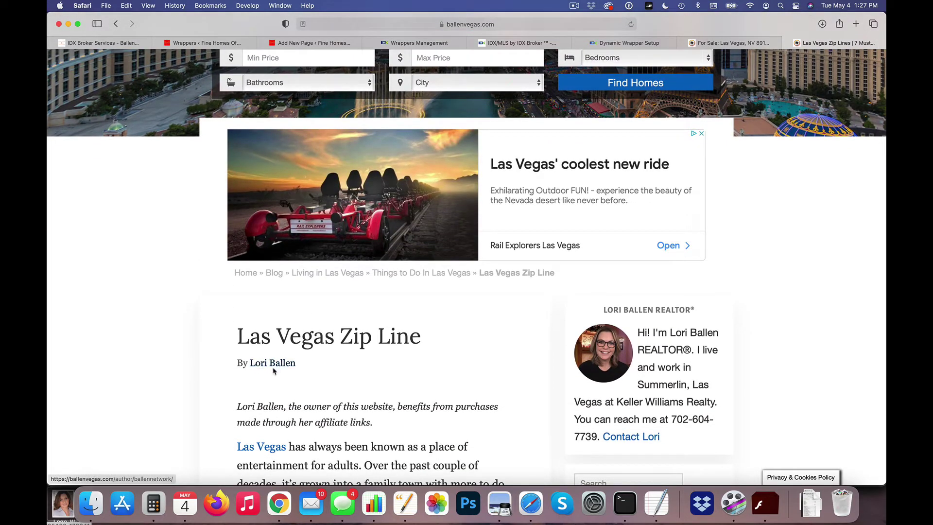
scroll(302, 366, "down", 1)
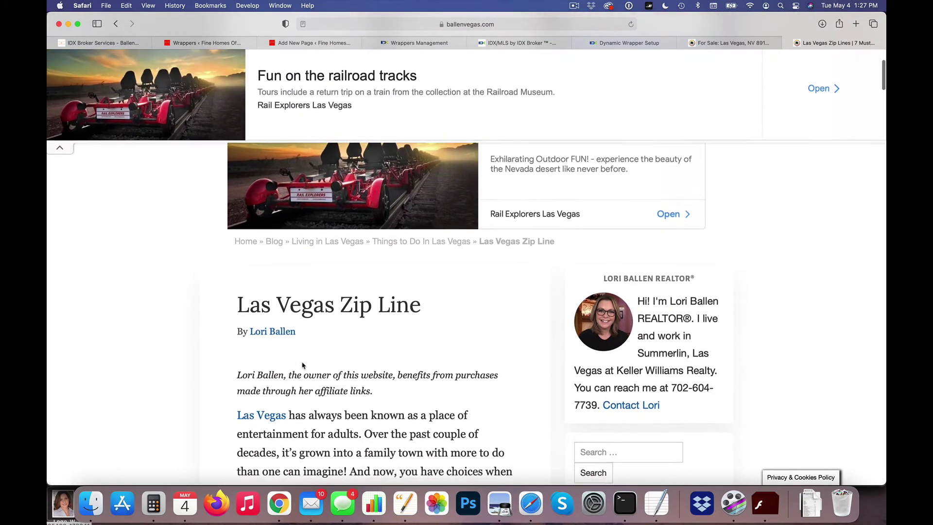
scroll(304, 340, "down", 1)
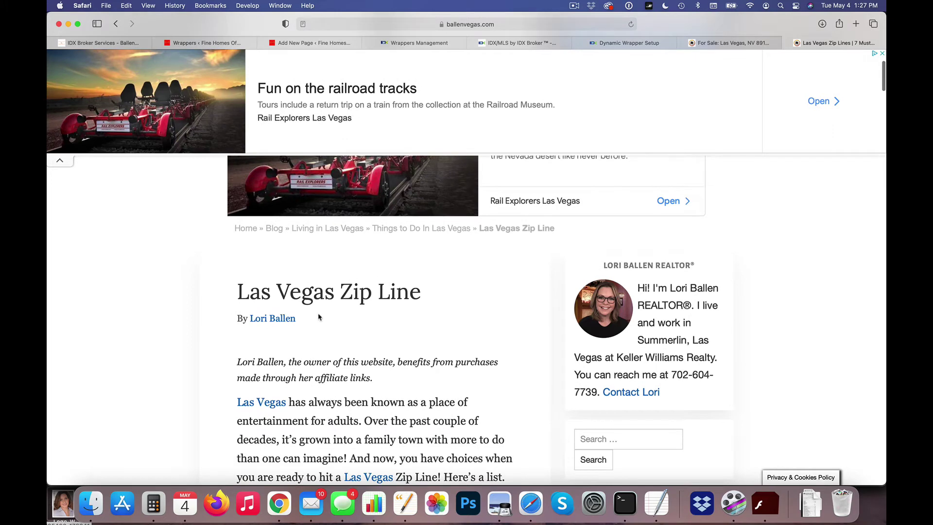
scroll(306, 309, "up", 5)
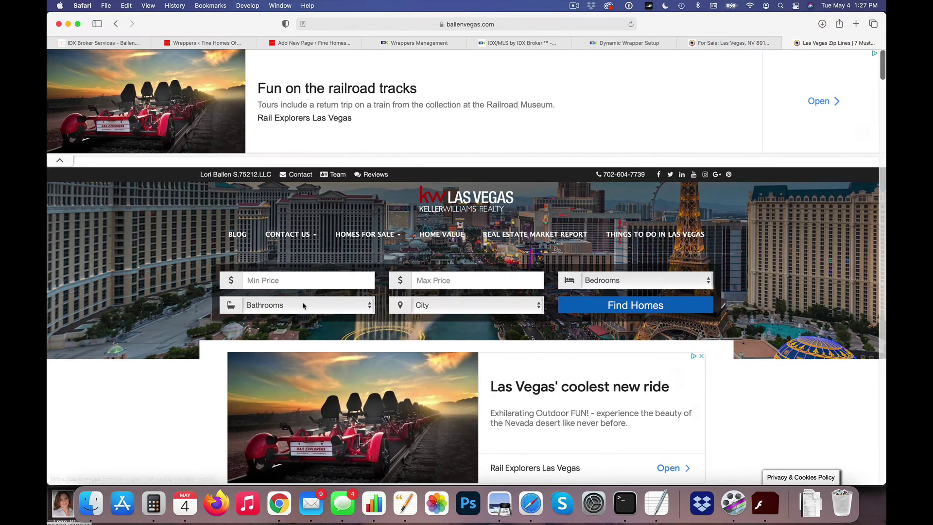
scroll(304, 305, "down", 3)
scroll(269, 321, "down", 2)
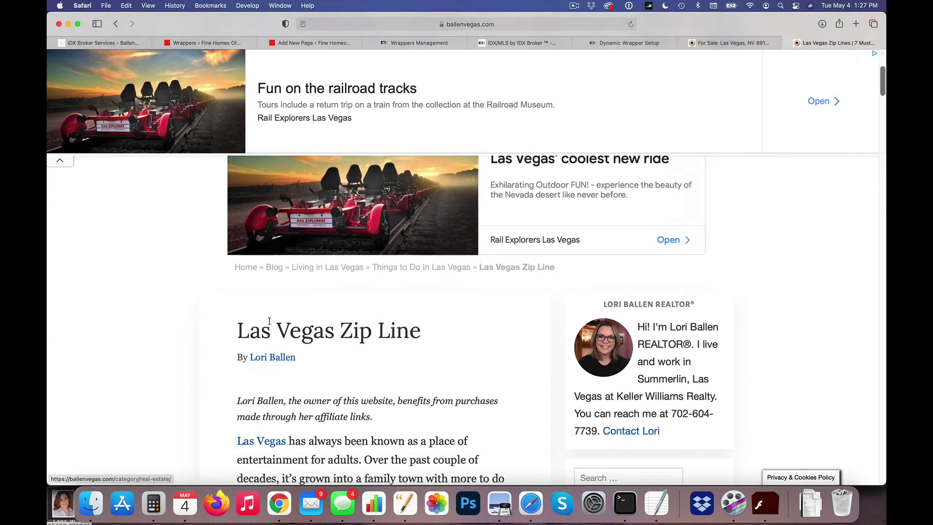
scroll(269, 320, "down", 1)
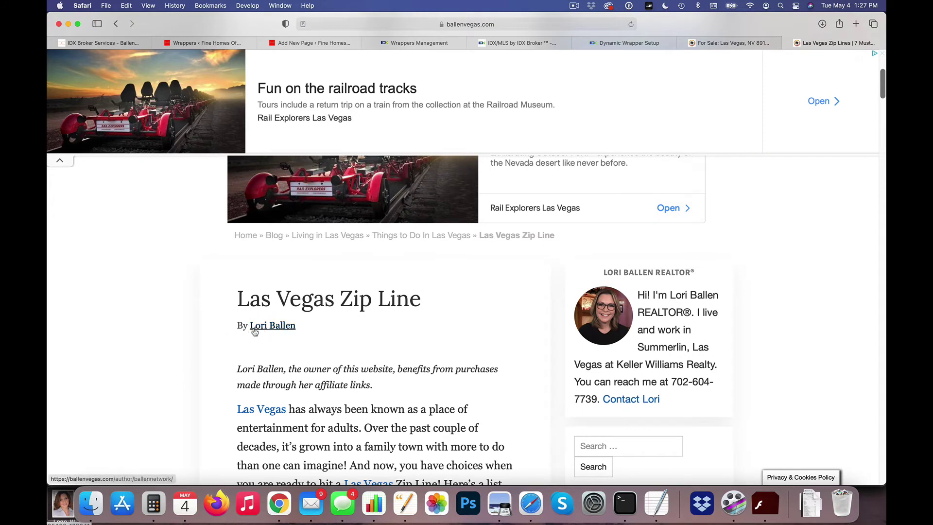
scroll(371, 337, "down", 3)
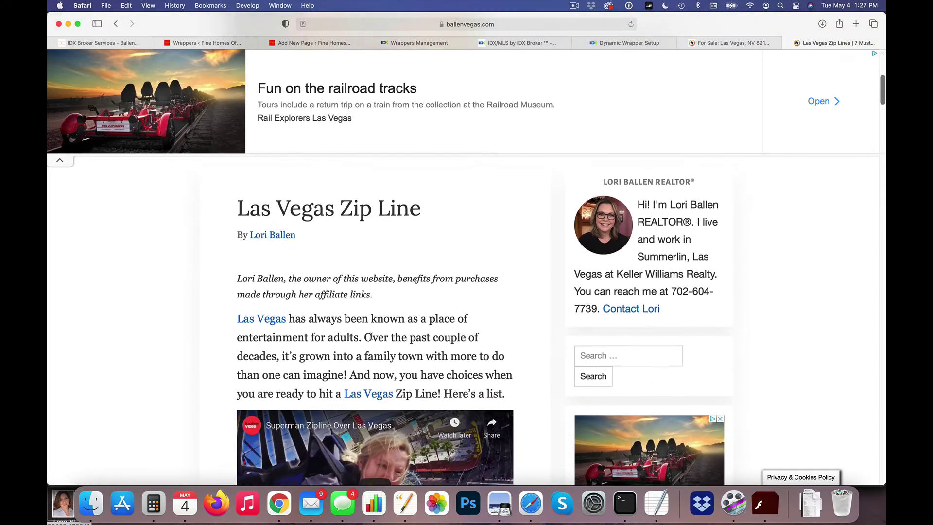
scroll(371, 337, "down", 1)
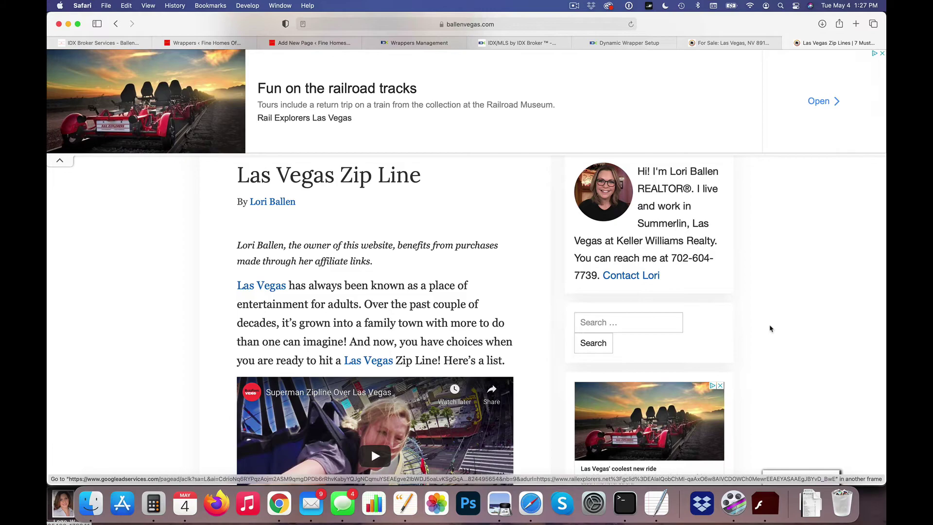
scroll(466, 266, "up", 10)
Step: Close the zip line page, review the listing, and return to the Fine Homes Of Ocala Wrappers page
key("super+w")
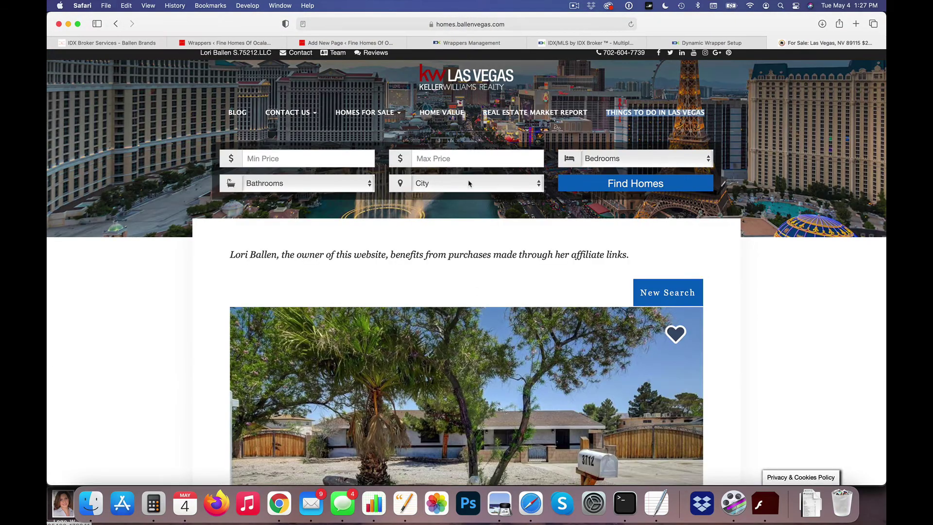
scroll(182, 158, "down", 10)
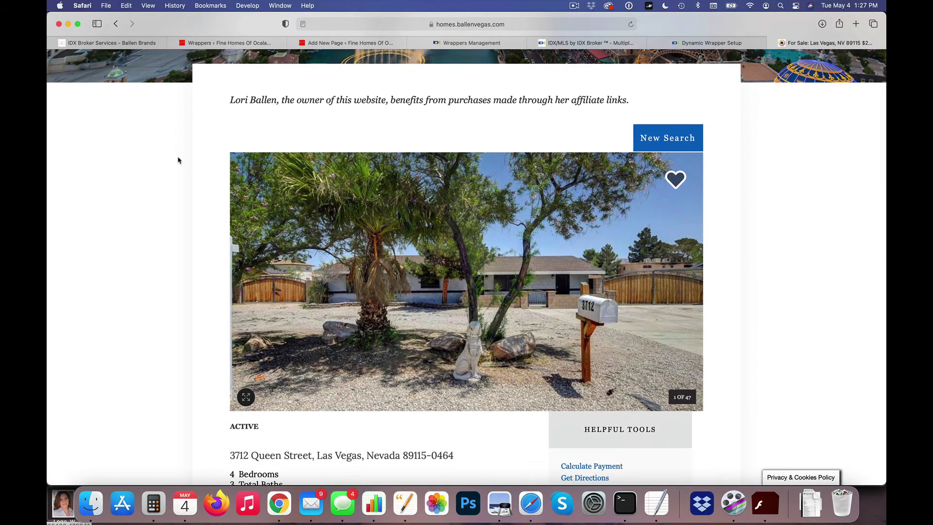
scroll(178, 160, "up", 10)
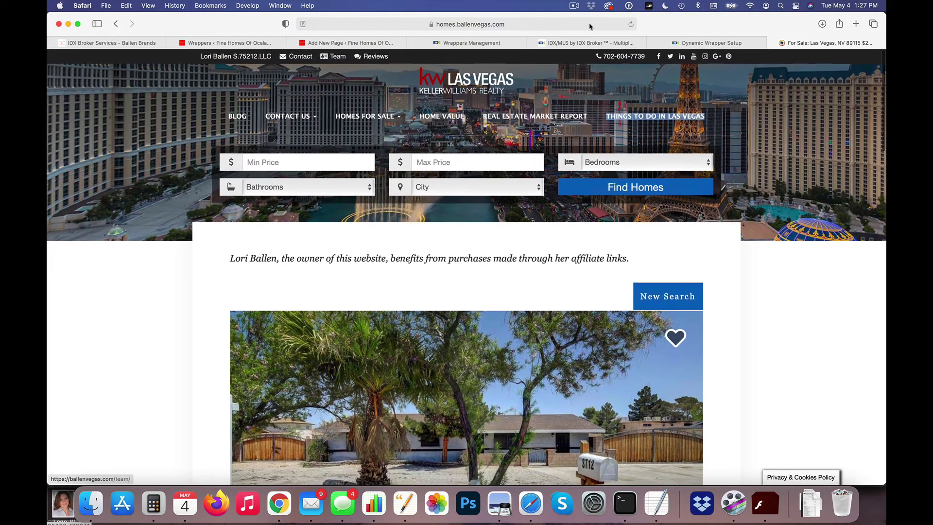
left_click(247, 48)
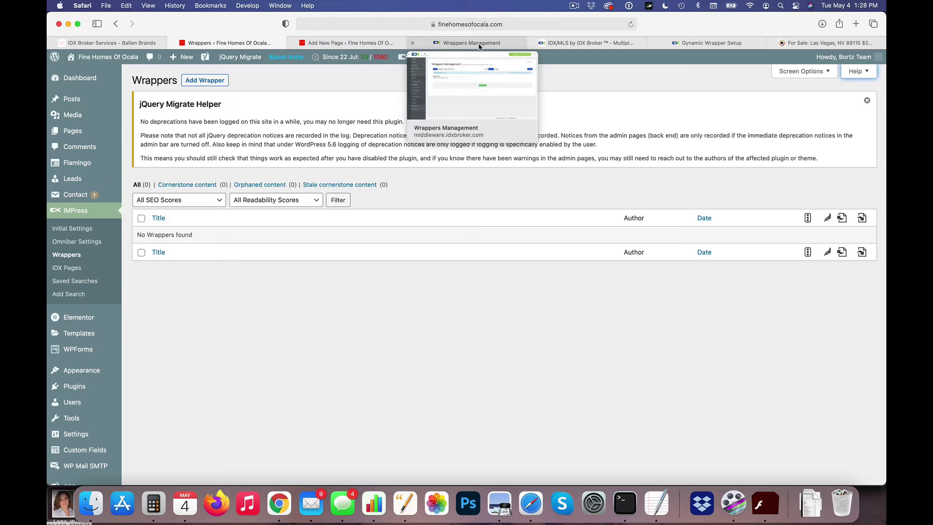
Step: Highlight the global Dynamic URL, then Step 2's idxStart/idxStop tags in the Dynamic Wrapper Setup article
left_click(479, 44)
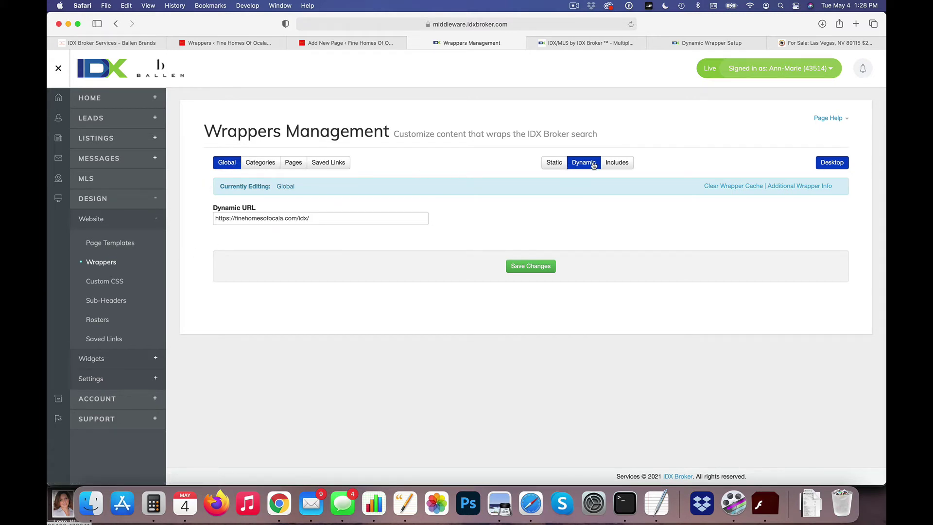
left_click_drag(350, 220, 211, 219)
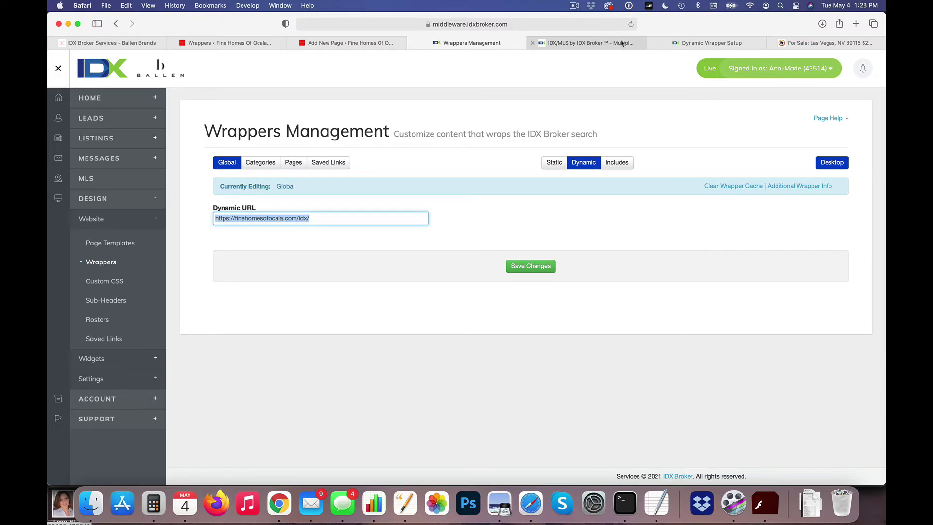
left_click(705, 42)
scroll(148, 342, "down", 8)
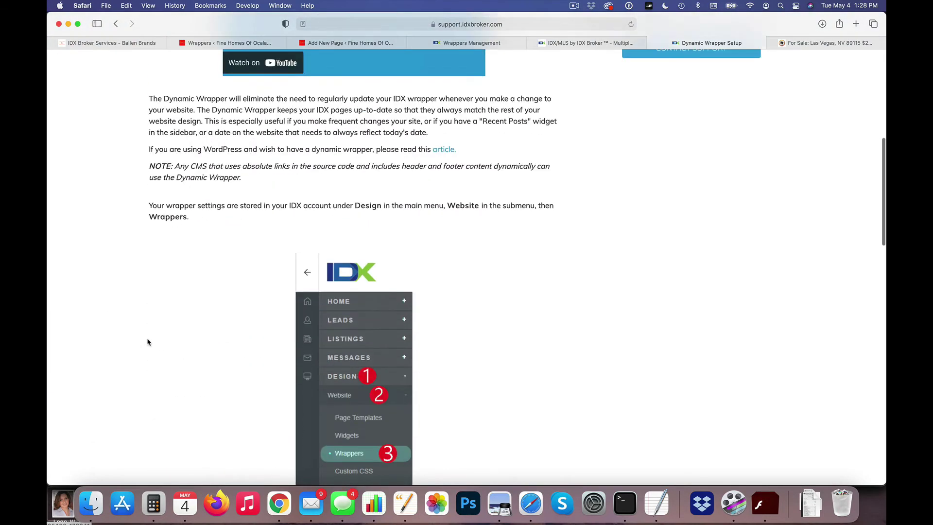
scroll(148, 342, "down", 10)
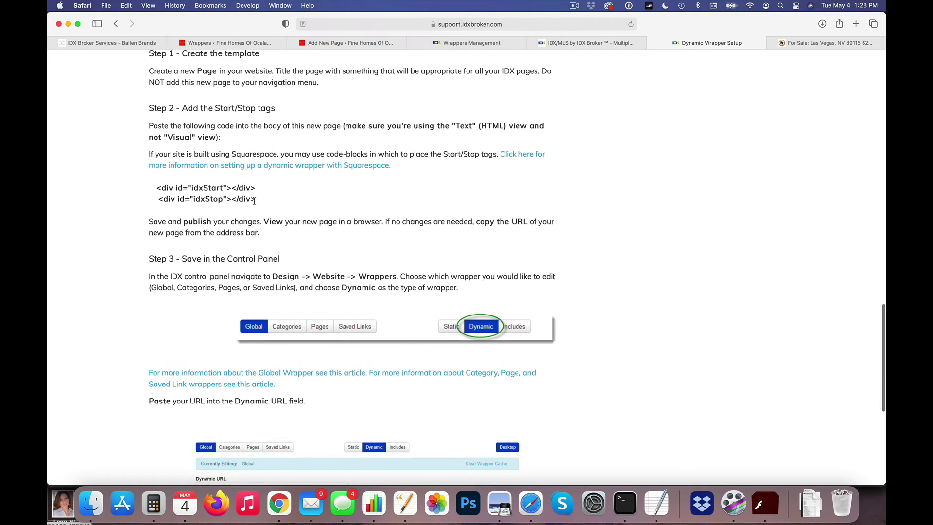
left_click_drag(255, 201, 142, 185)
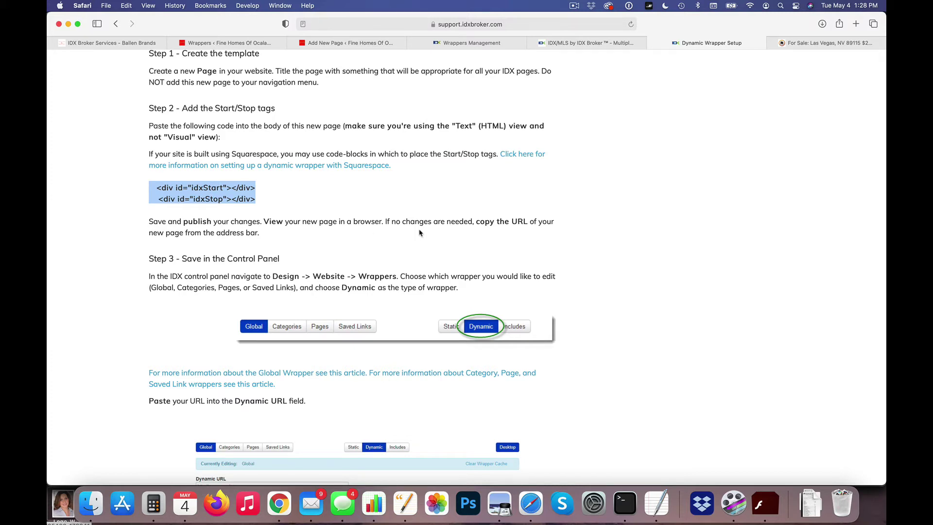
left_click(369, 44)
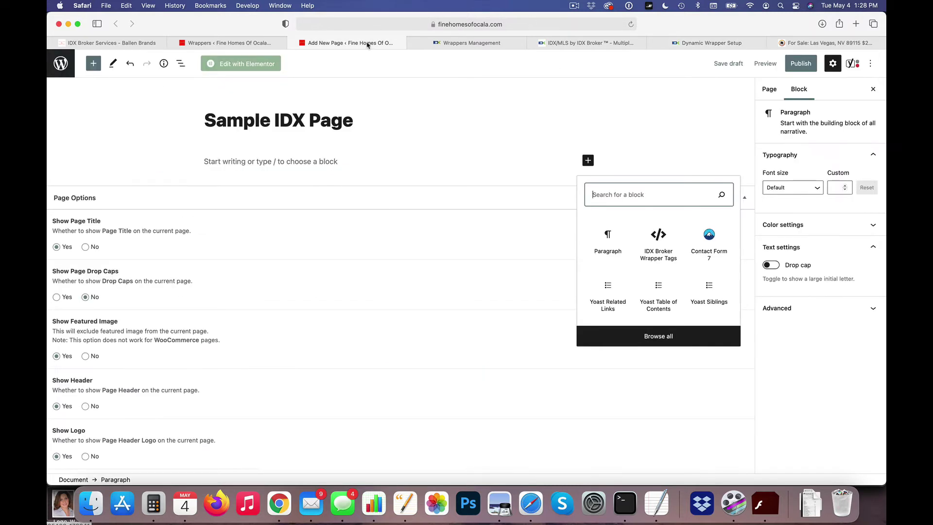
left_click(458, 43)
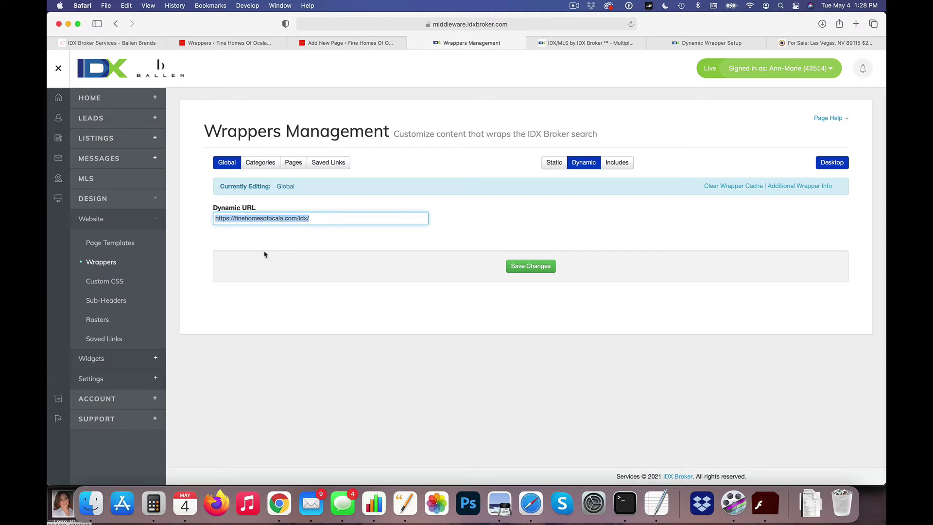
left_click(319, 220)
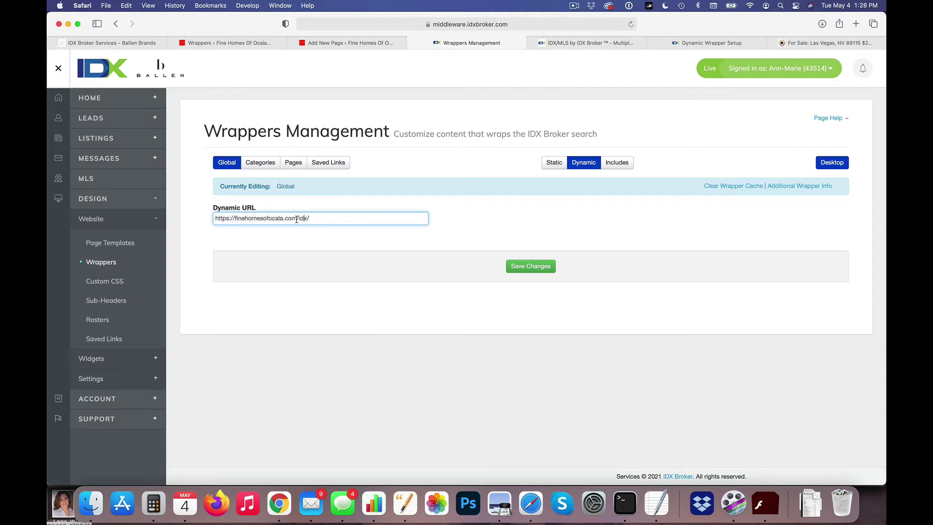
left_click_drag(296, 219, 326, 219)
triple_click(315, 218)
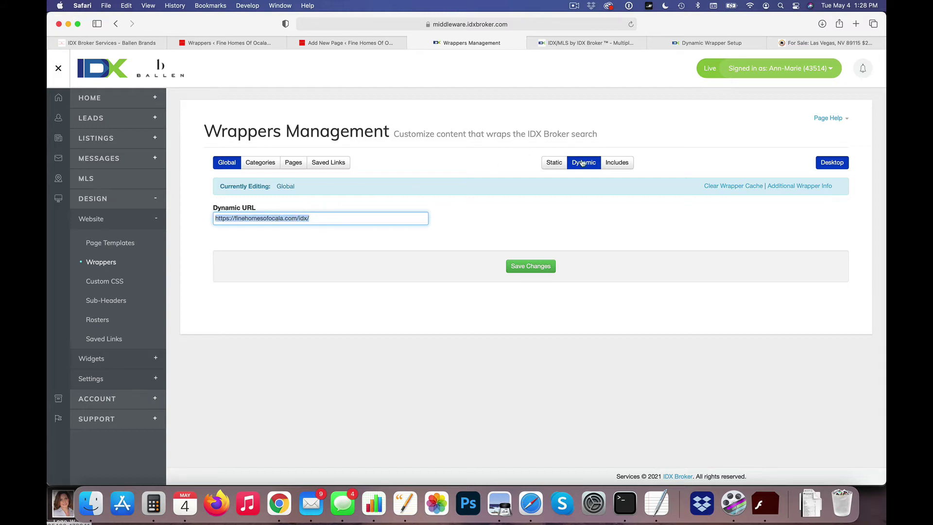
left_click(700, 42)
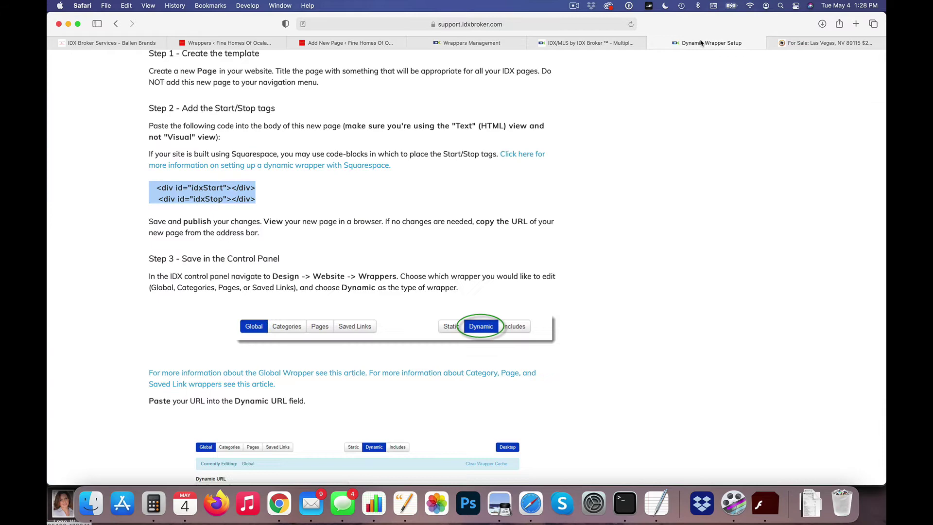
scroll(744, 93, "up", 15)
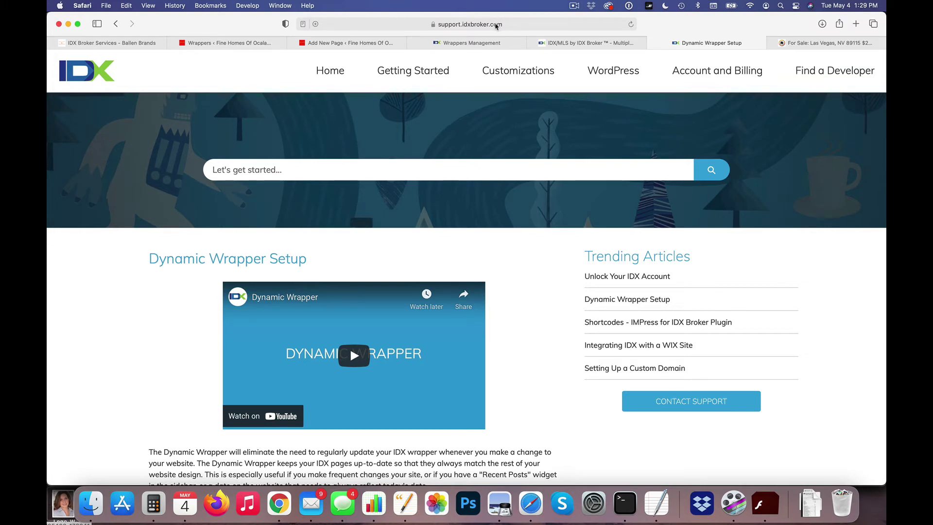
Step: Load idxbroker.com and open its Knowledge Base from the Help menu
left_click(496, 25)
left_click(358, 27)
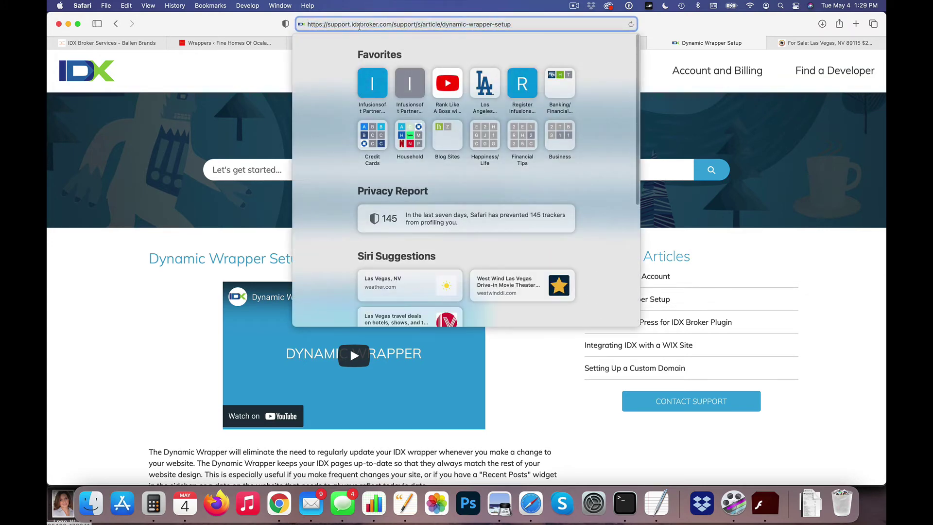
left_click_drag(358, 24, 512, 24)
type("idxbroker.com")
key("Return")
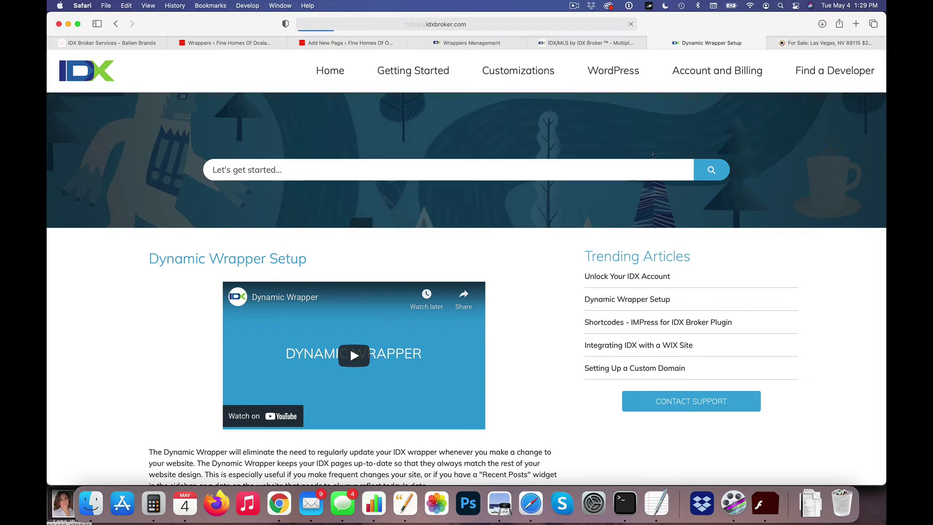
mouse_move(863, 89)
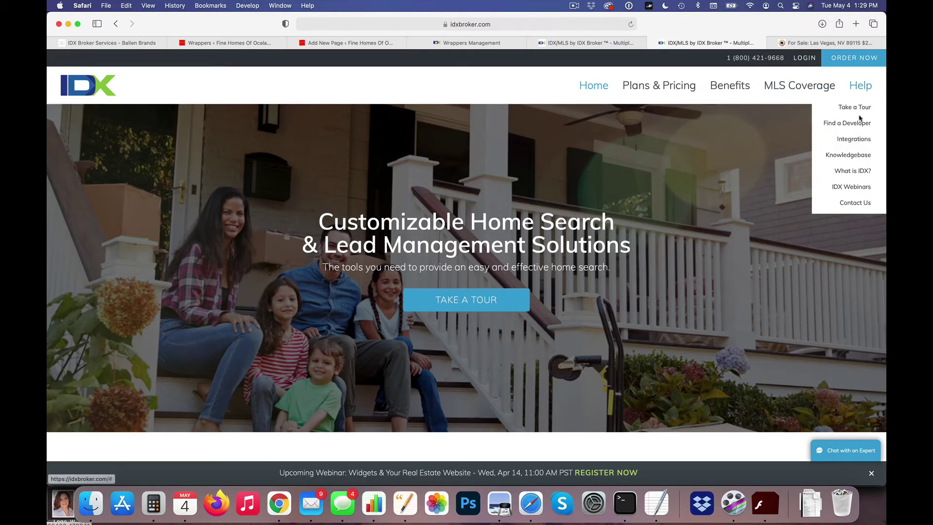
left_click(854, 155)
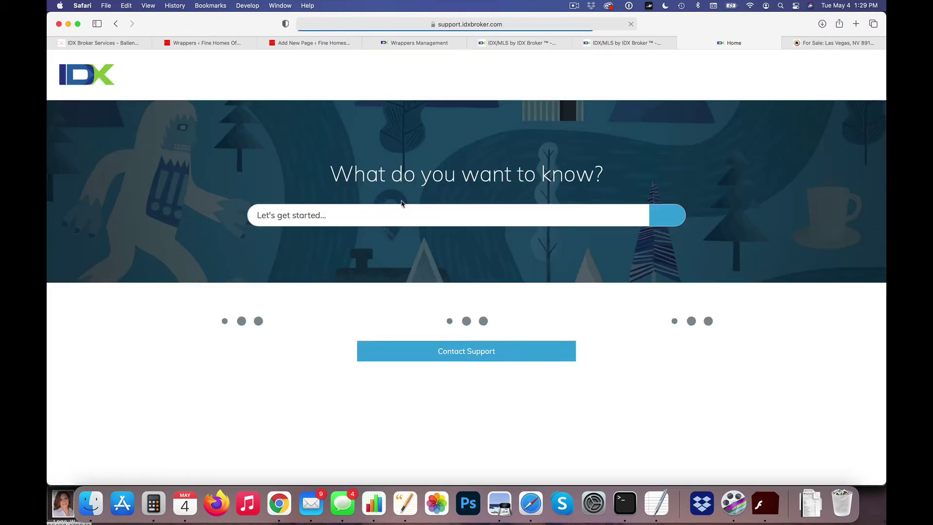
Step: Search for 'dynamic wr', open Dynamic Wrapper Setup and select the idxStart/idxStop tags
left_click(384, 214)
type("dynamic wera")
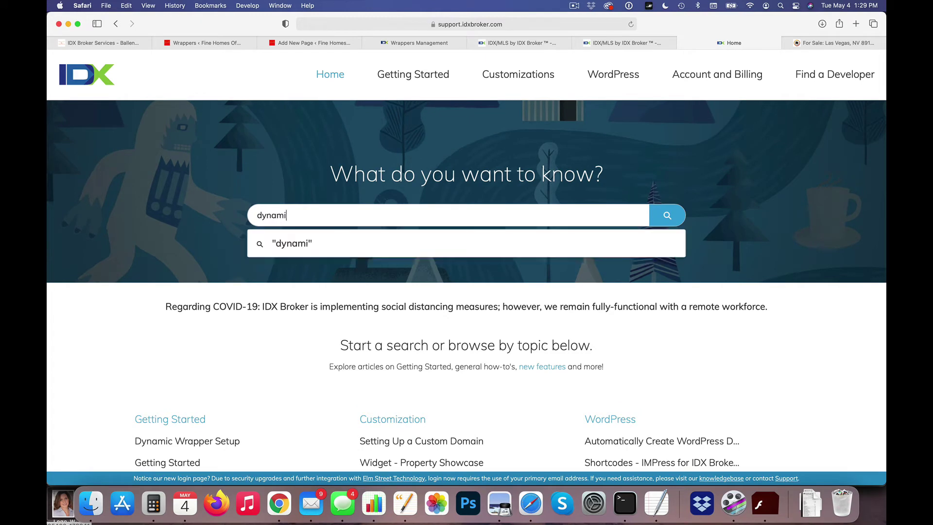
key("BackSpace")
key("BackSpace")
key("BackSpace")
type("r")
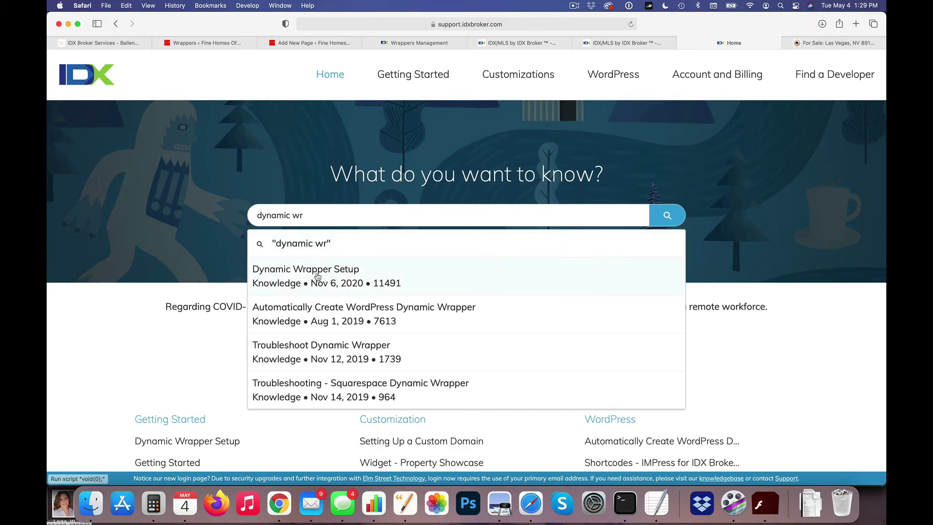
left_click(314, 275)
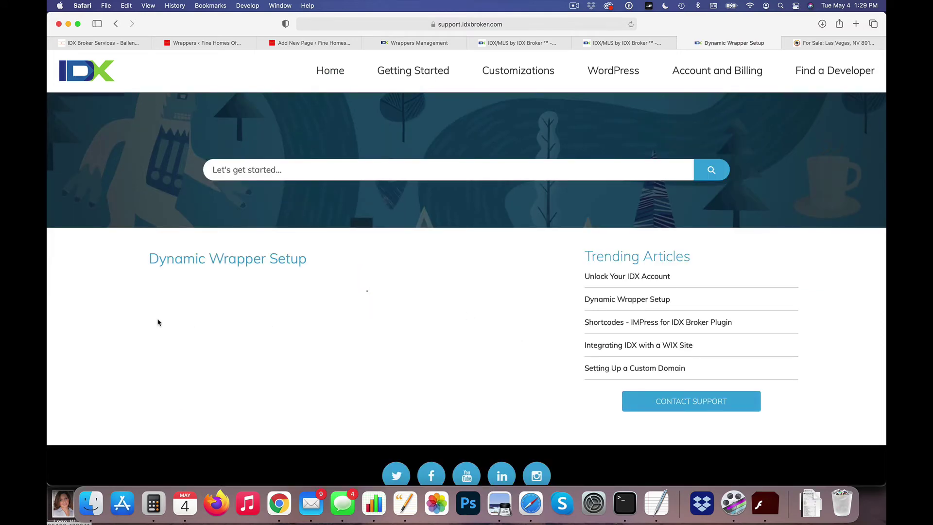
scroll(157, 322, "down", 10)
scroll(157, 323, "down", 4)
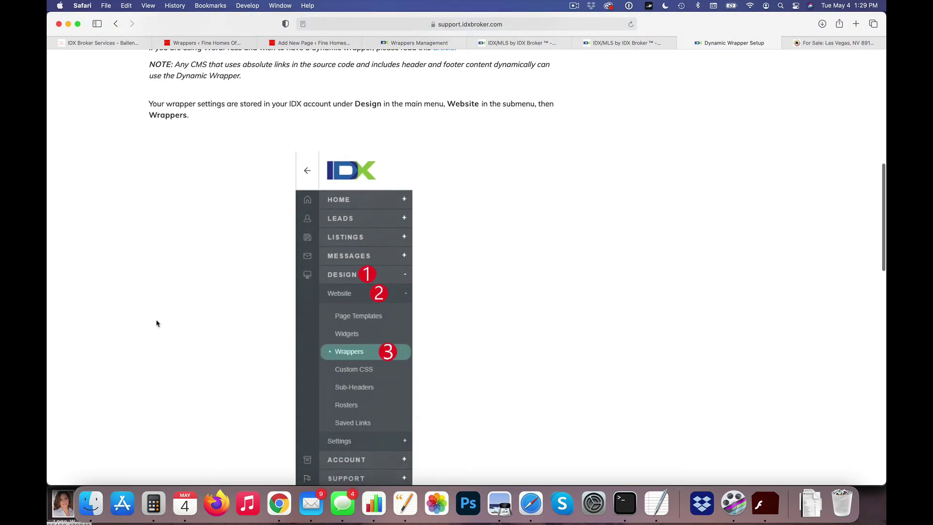
scroll(325, 348, "down", 20)
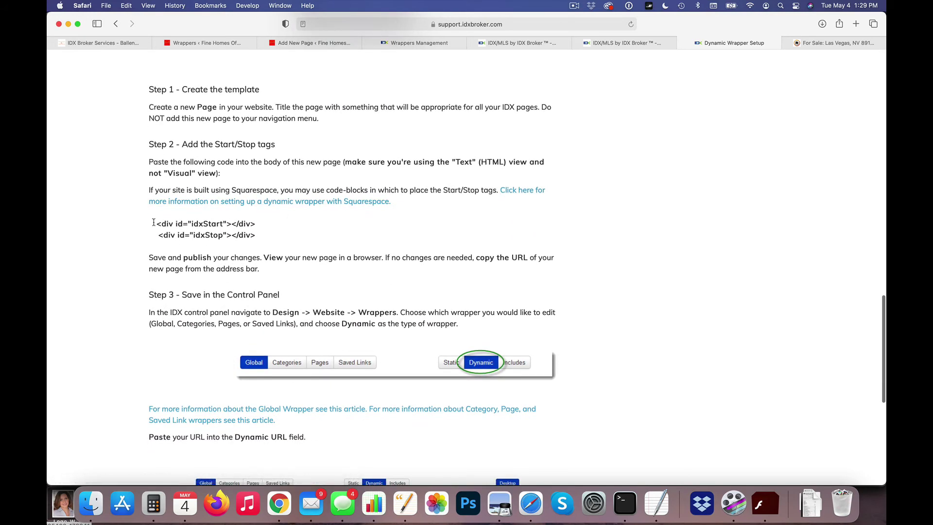
left_click_drag(153, 222, 250, 235)
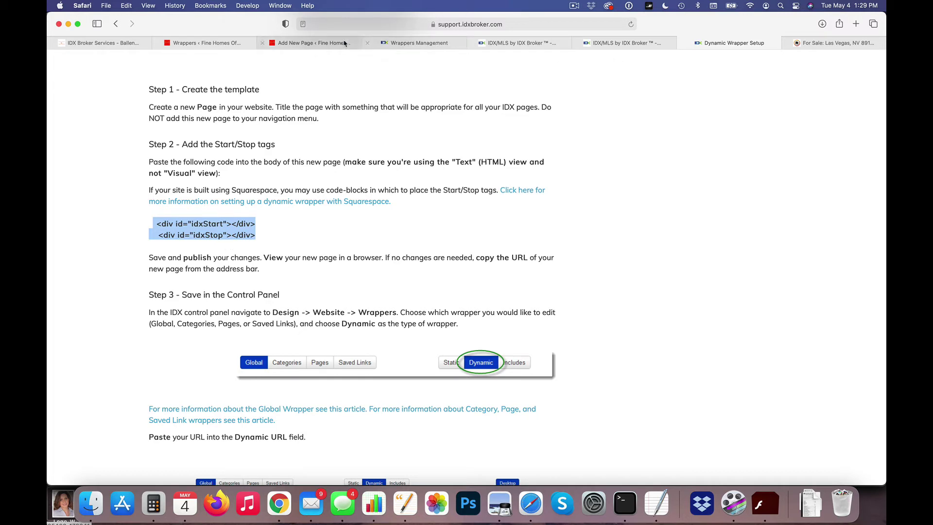
Step: Insert an IDX Broker Wrapper Tags block in the empty paragraph below the Sample IDX Page title
left_click(311, 45)
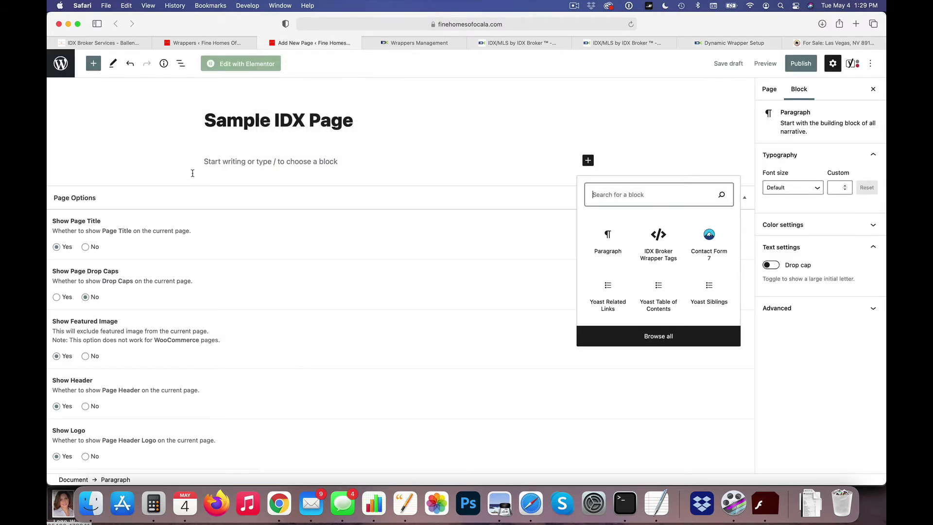
double_click(228, 120)
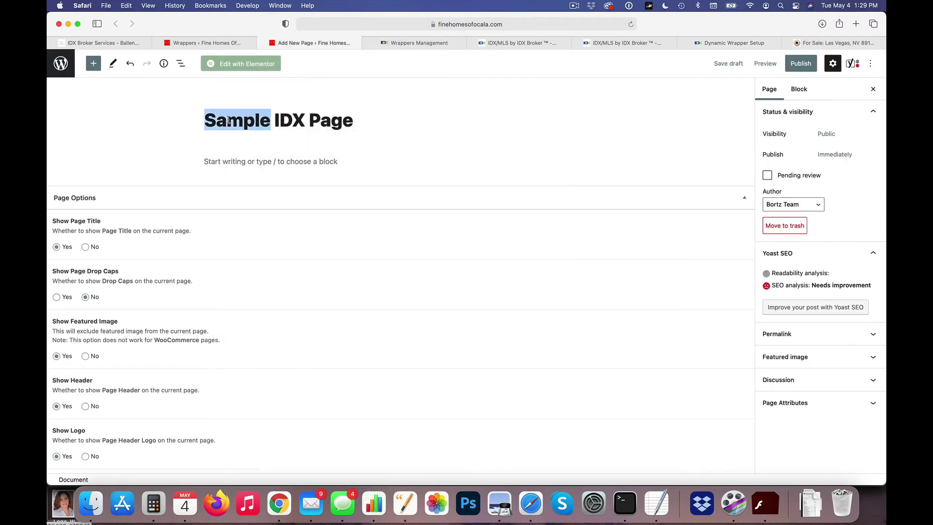
left_click_drag(234, 120, 304, 118)
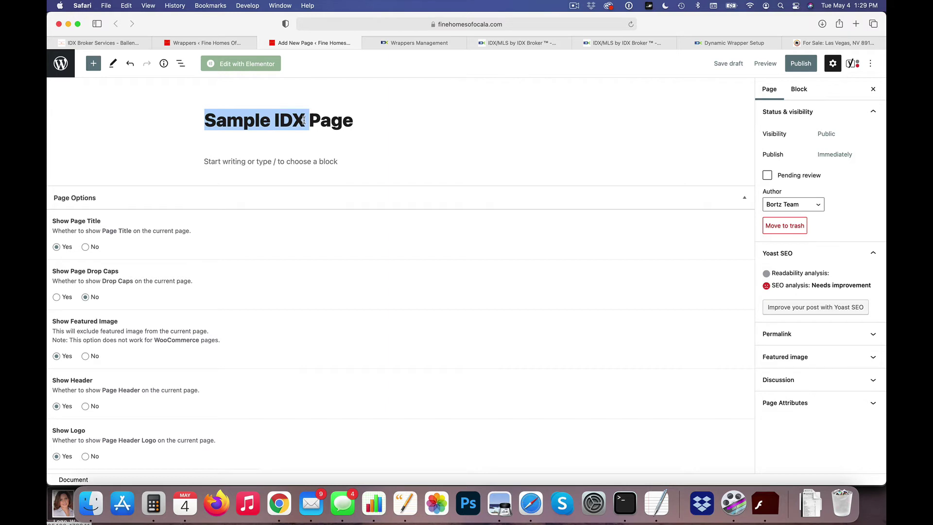
left_click(257, 167)
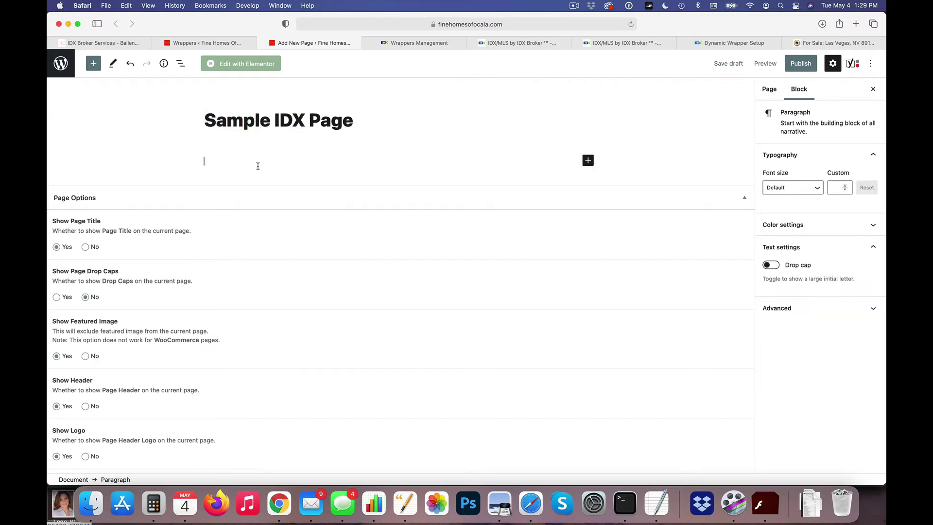
left_click(588, 161)
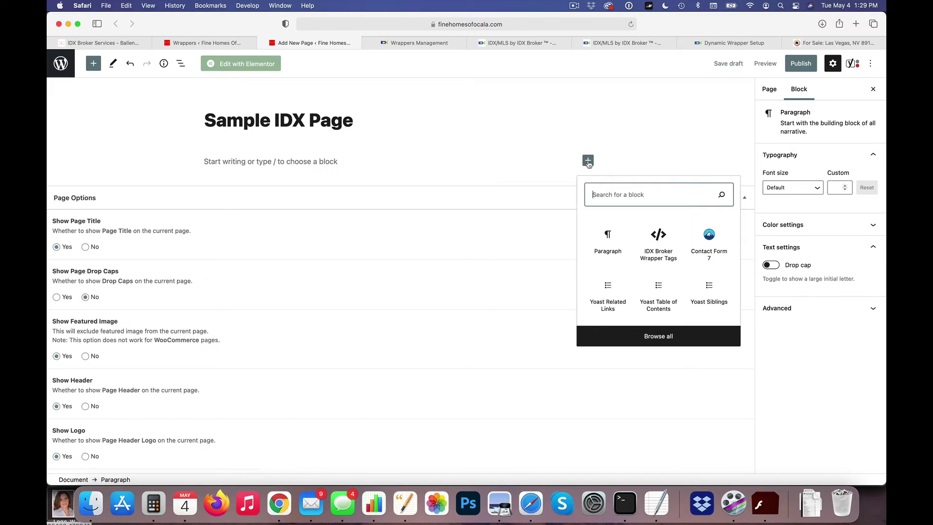
type("idx")
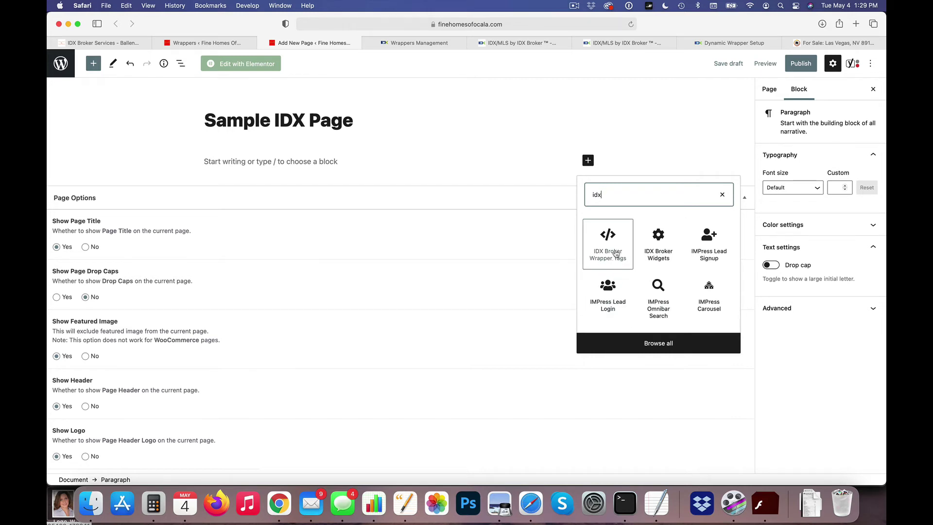
left_click(607, 255)
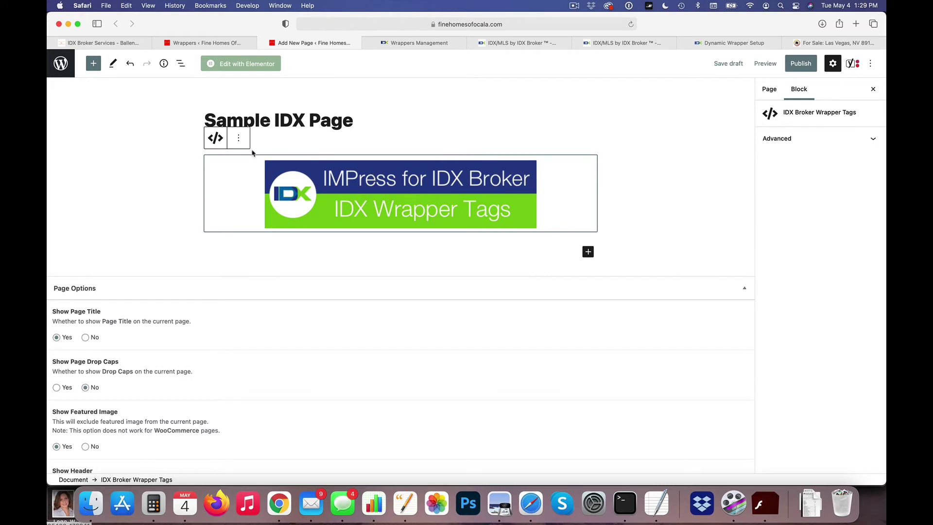
left_click(238, 138)
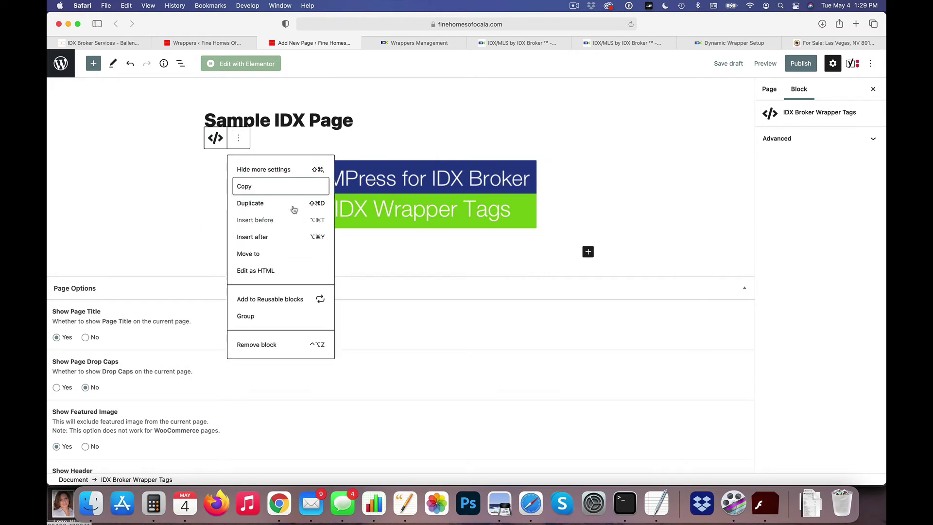
left_click(415, 128)
Step: Compare the block with the article's idxStart and idxStop code and the Wrappers Management page
left_click(706, 43)
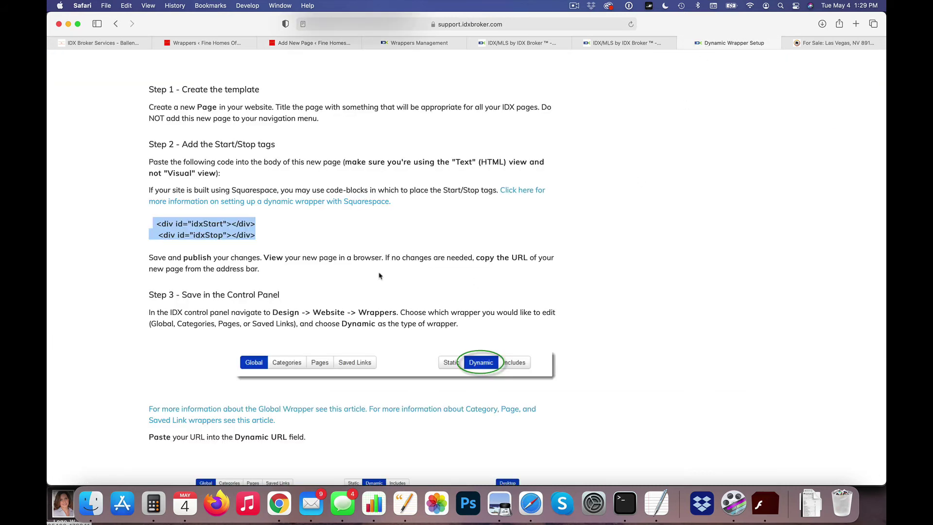
left_click_drag(167, 223, 232, 225)
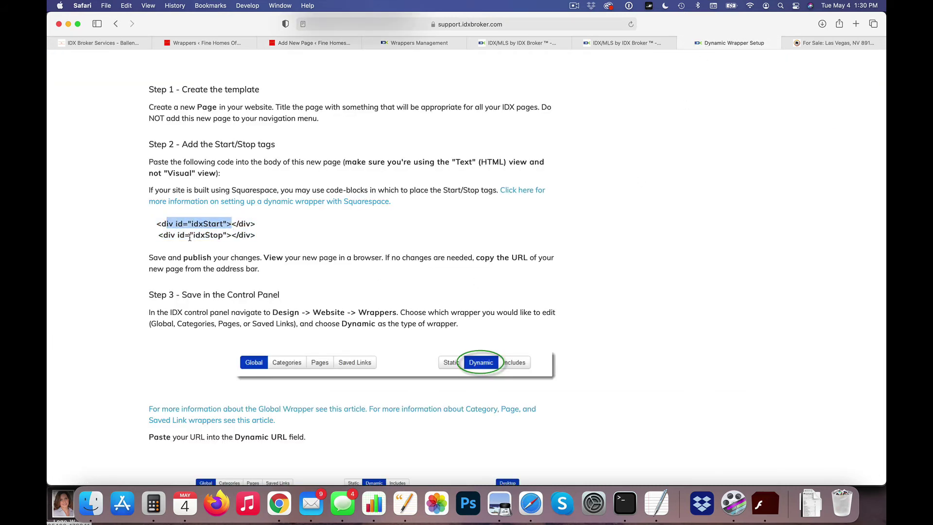
left_click_drag(177, 236, 255, 236)
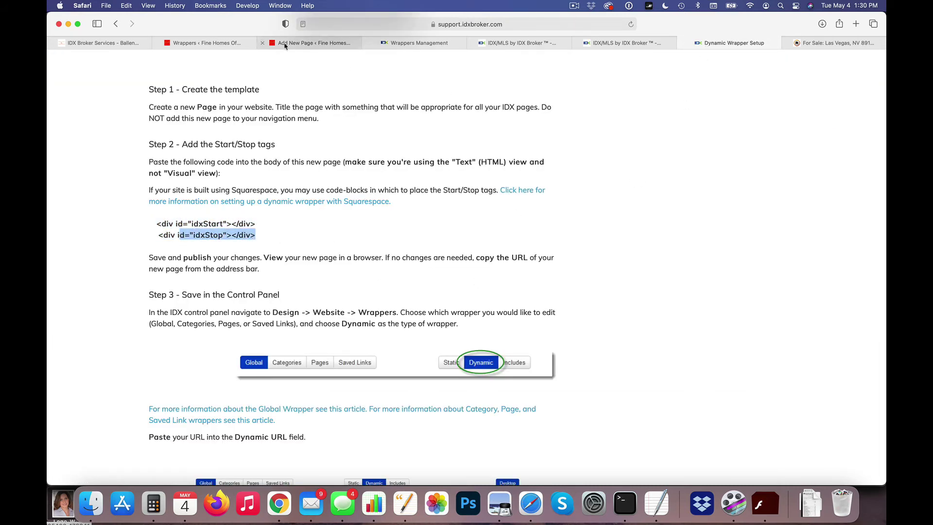
left_click(328, 44)
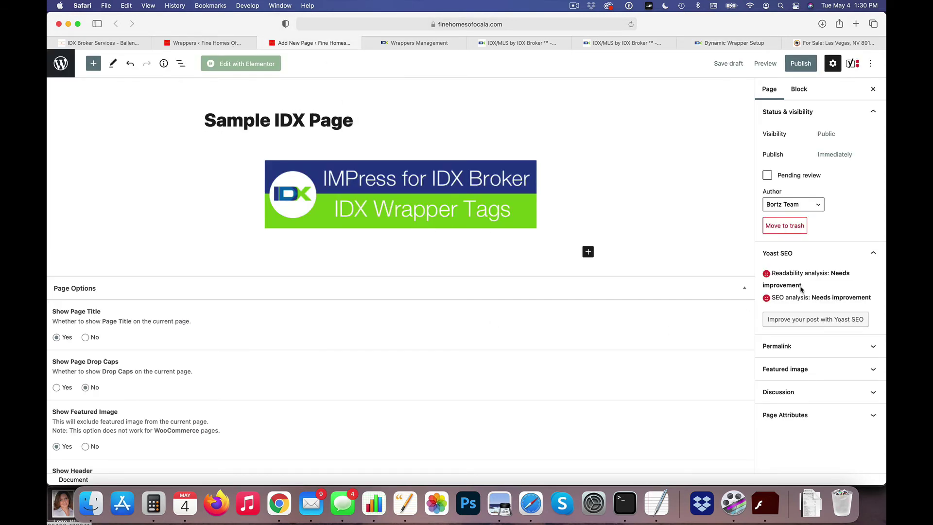
left_click(420, 44)
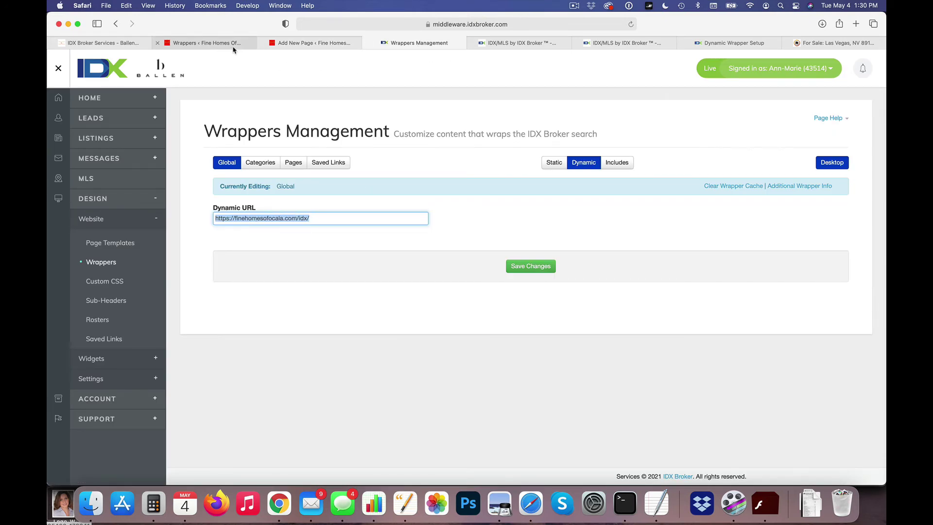
left_click(312, 42)
Step: Remove the IDX Broker Wrapper Tags block from the page
left_click(544, 212)
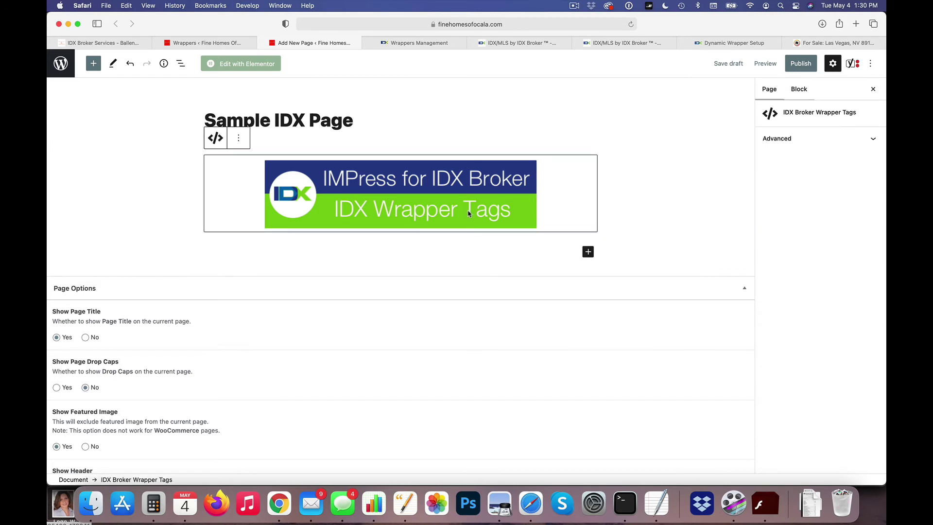
left_click(238, 138)
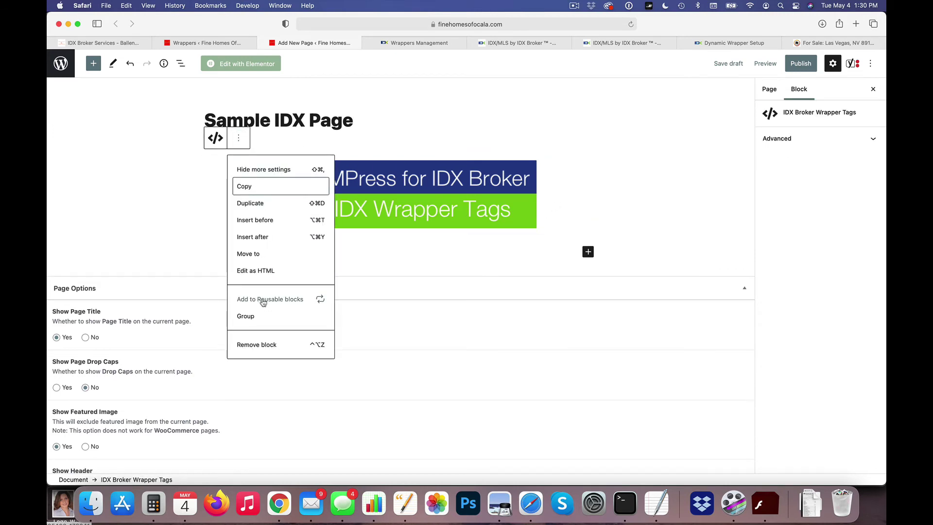
left_click(260, 345)
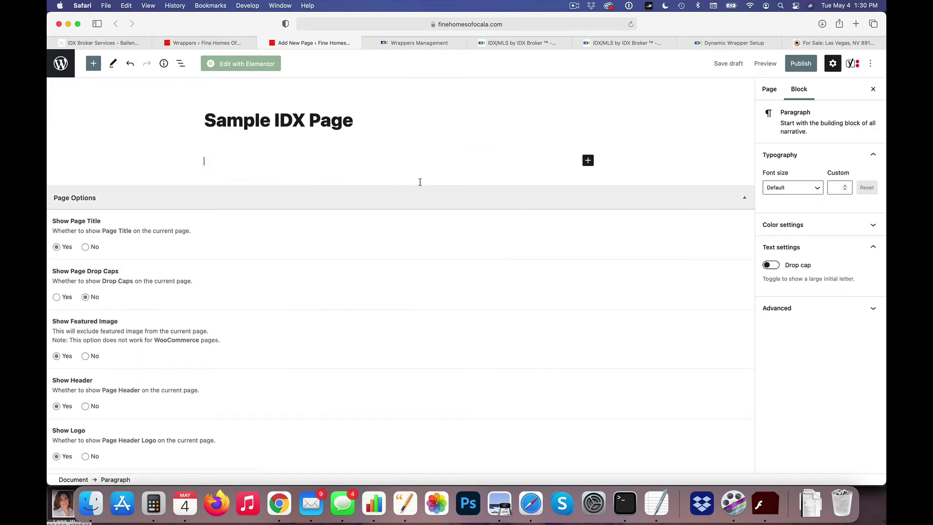
Step: Insert an IDX Broker Widgets block and set it to the Golden Hills widget
left_click(587, 161)
type("idx")
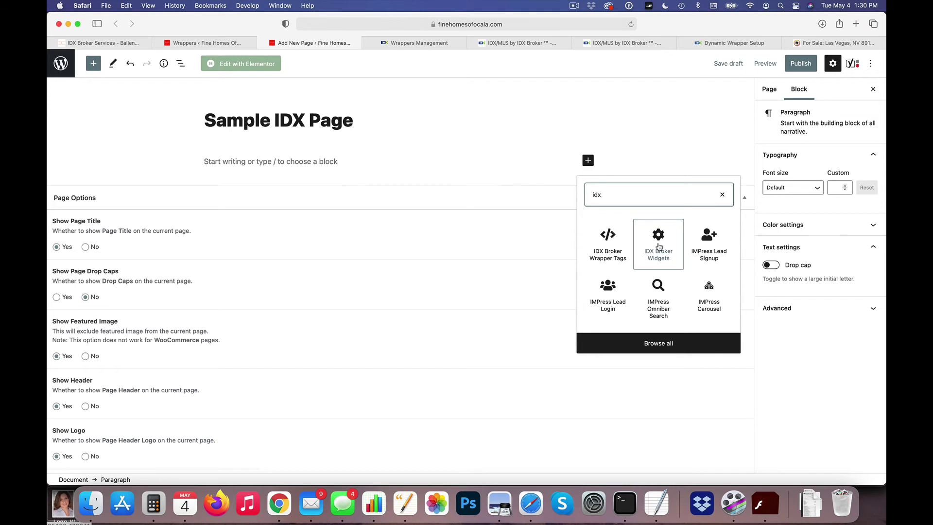
left_click(658, 242)
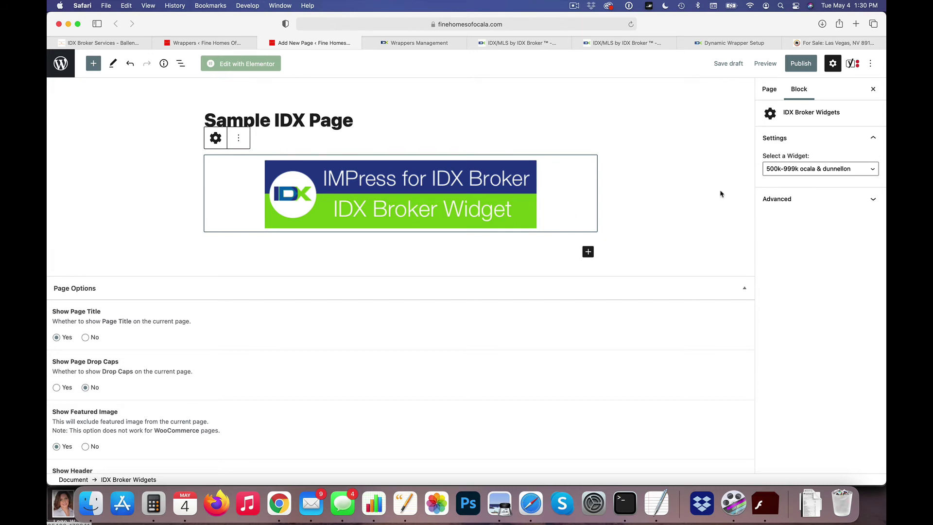
left_click(832, 174)
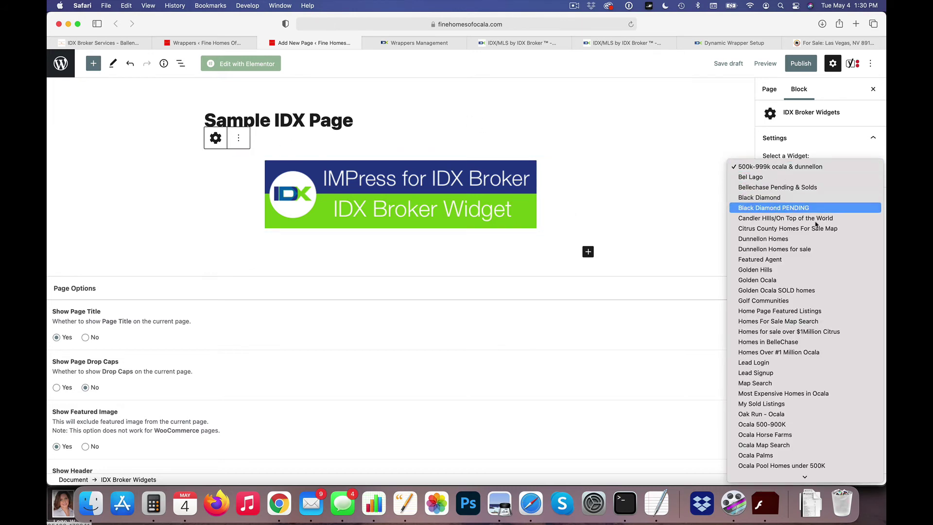
scroll(814, 280, "down", 5)
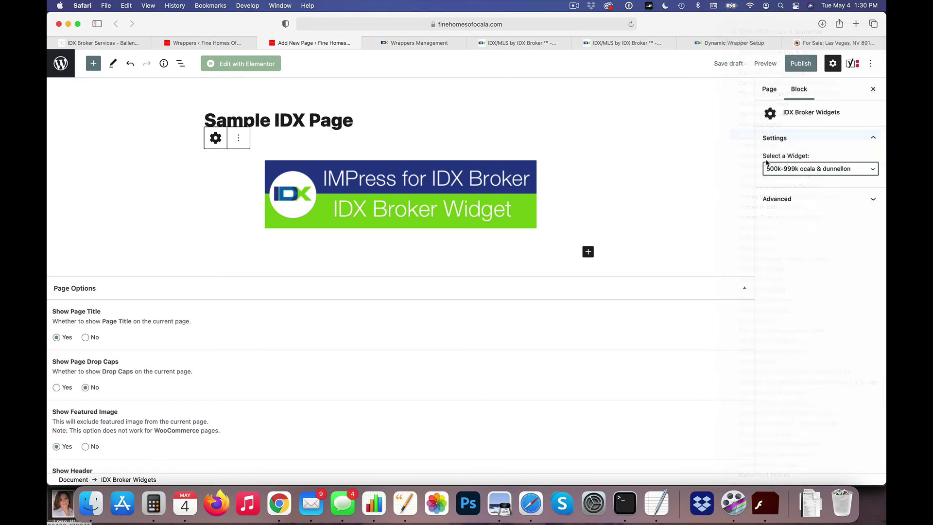
left_click(806, 134)
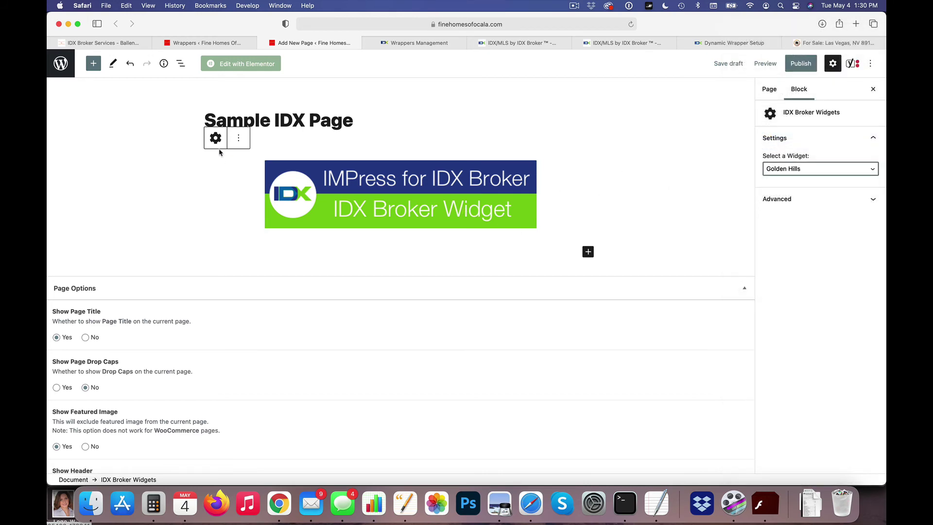
Step: Review the Golden Hills widget block's options menu, then leave the block deselected
left_click(238, 139)
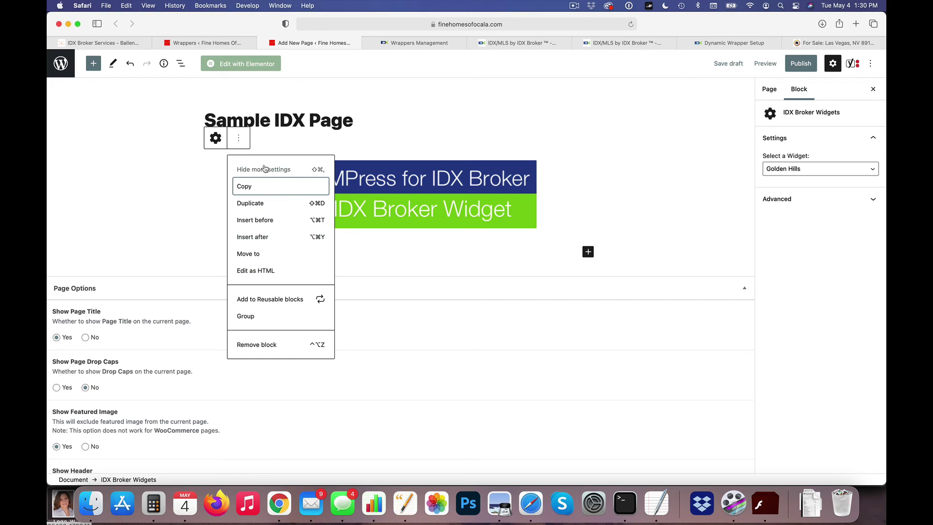
left_click(184, 245)
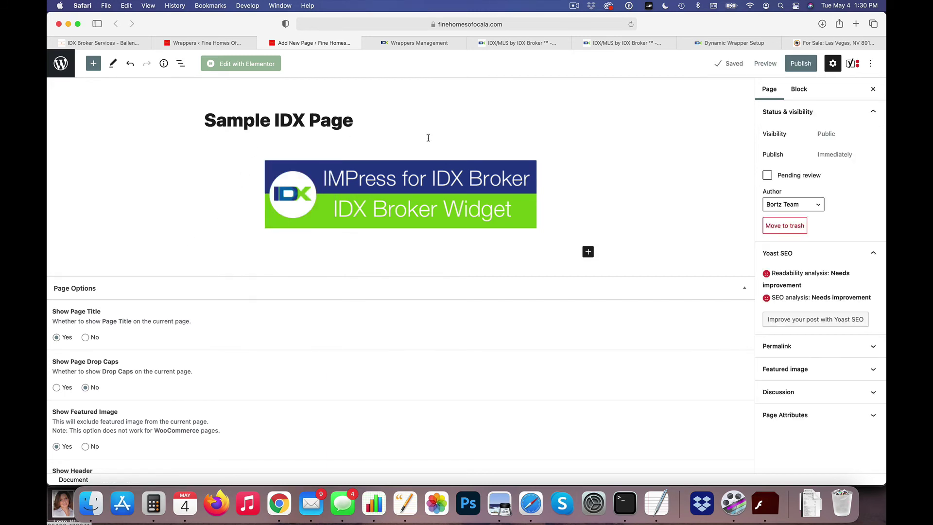
left_click(439, 194)
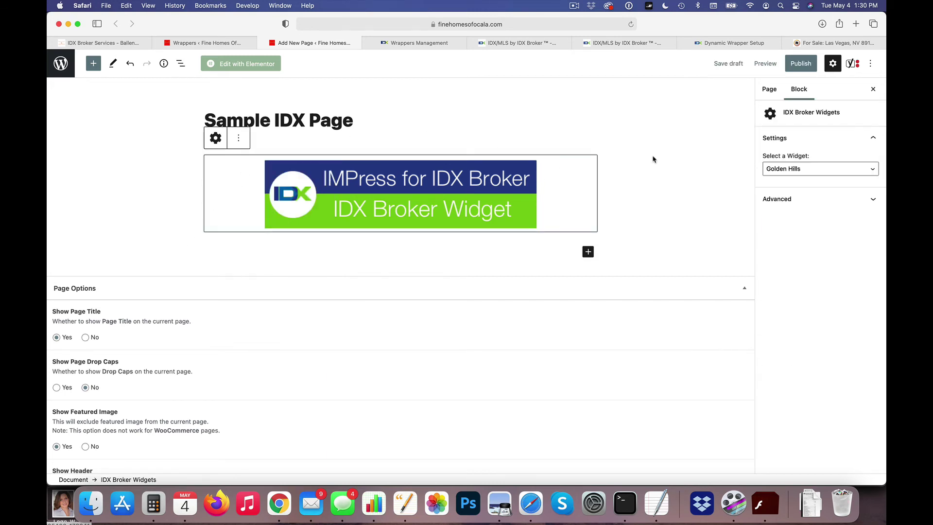
left_click(360, 149)
left_click(329, 183)
left_click(240, 138)
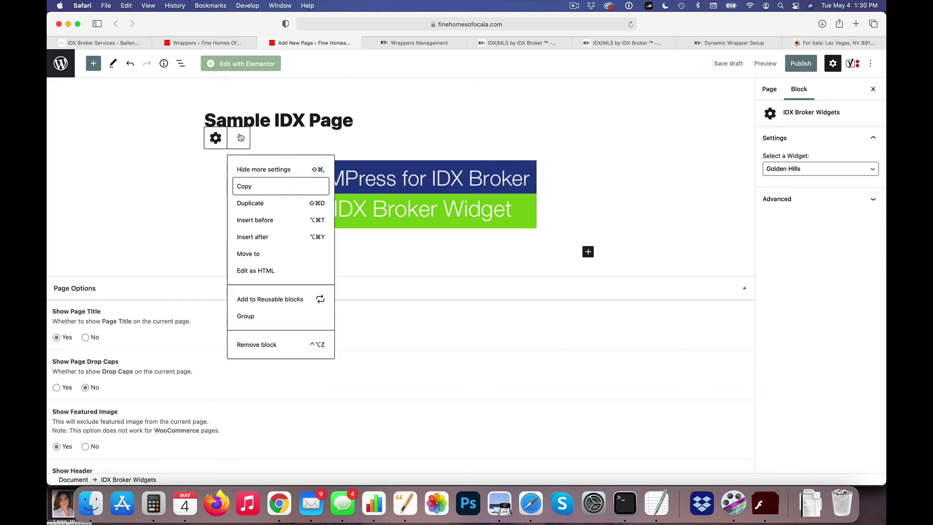
left_click(414, 145)
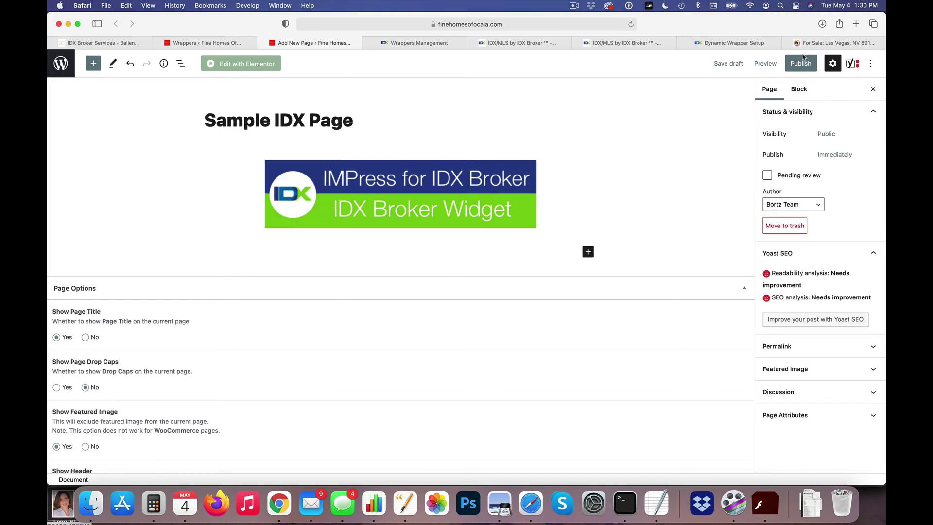
left_click(766, 66)
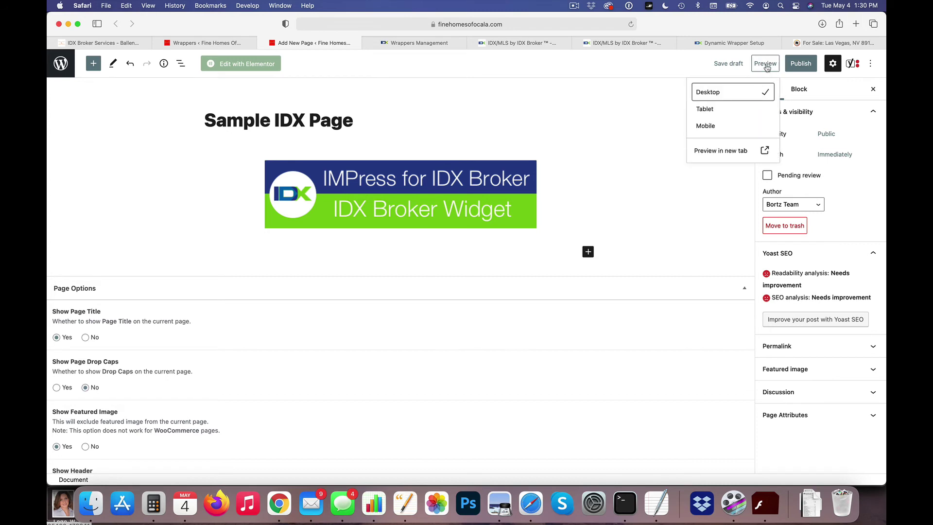
left_click(722, 151)
left_click(371, 40)
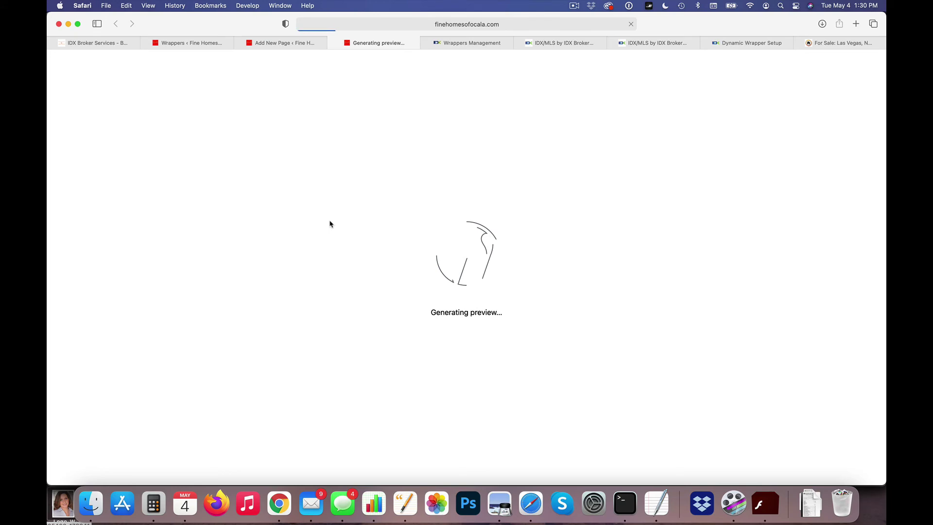
scroll(244, 270, "down", 10)
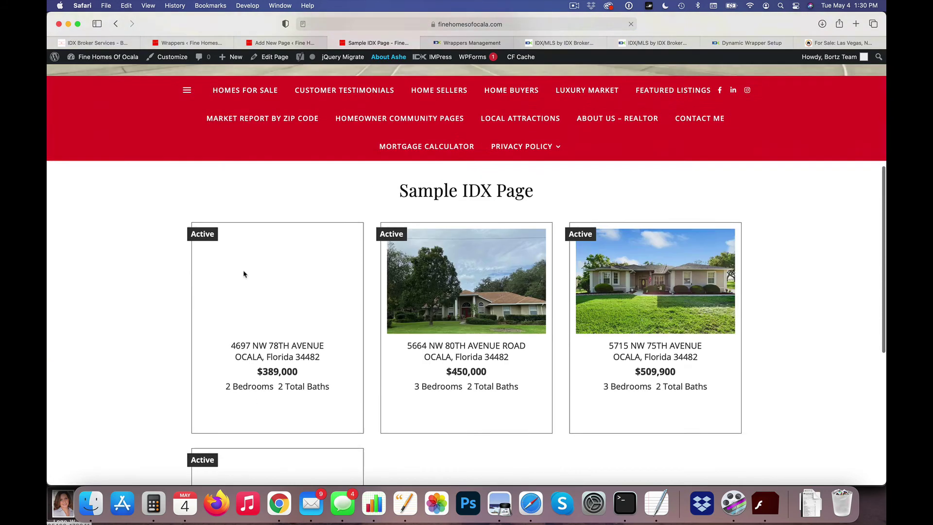
scroll(244, 275, "down", 5)
scroll(244, 272, "up", 10)
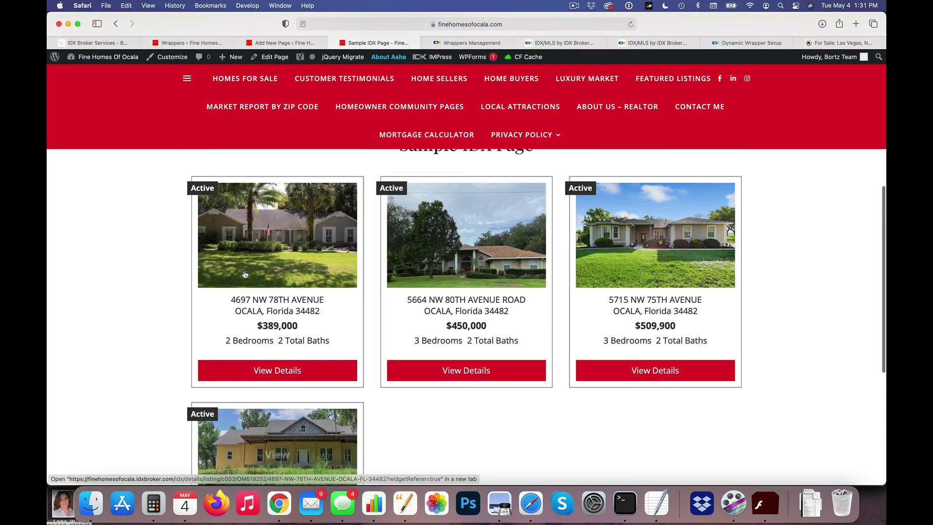
scroll(274, 262, "up", 3)
Step: Add an empty paragraph below the Golden Hills widget and search the inserter for 'idx'
left_click(336, 43)
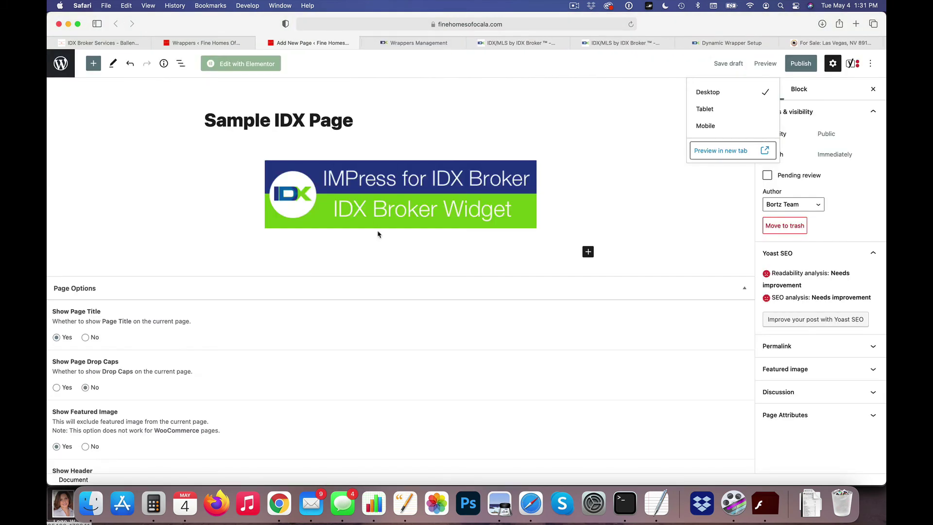
left_click(454, 203)
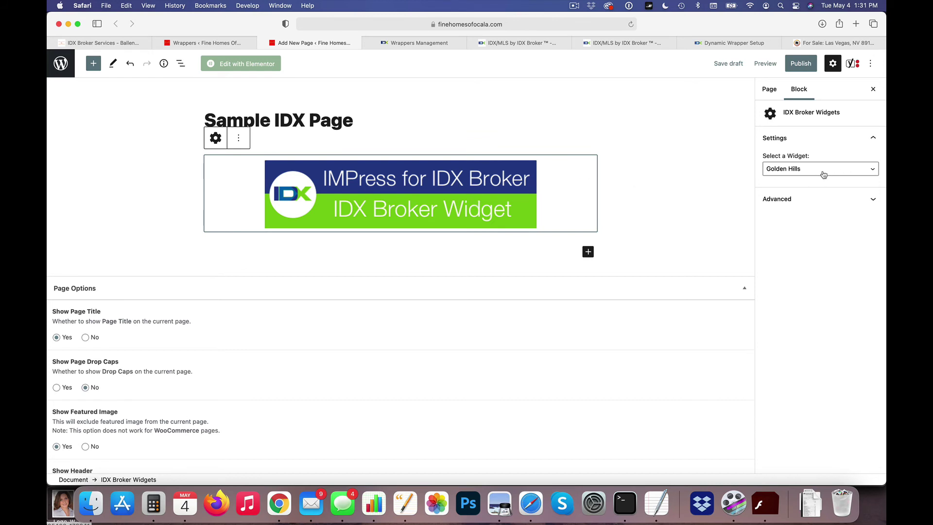
left_click(588, 256)
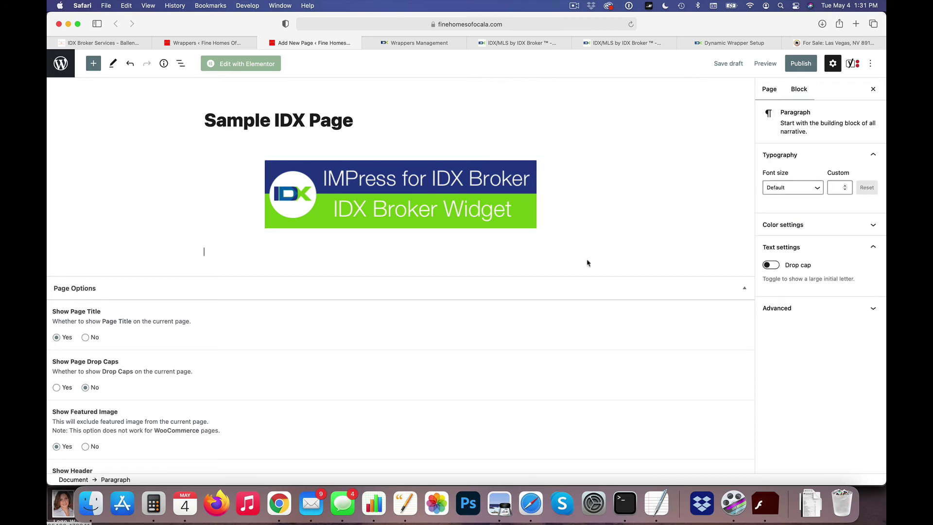
left_click(588, 252)
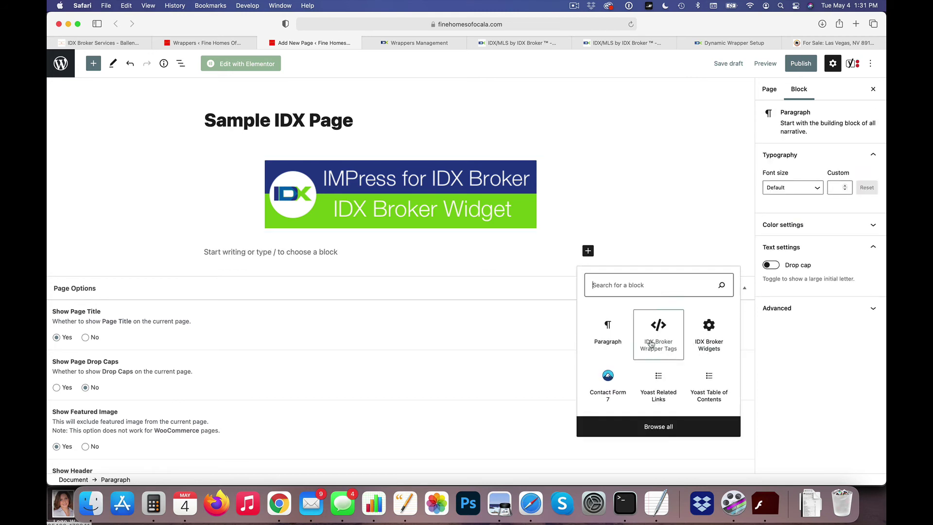
type("idx")
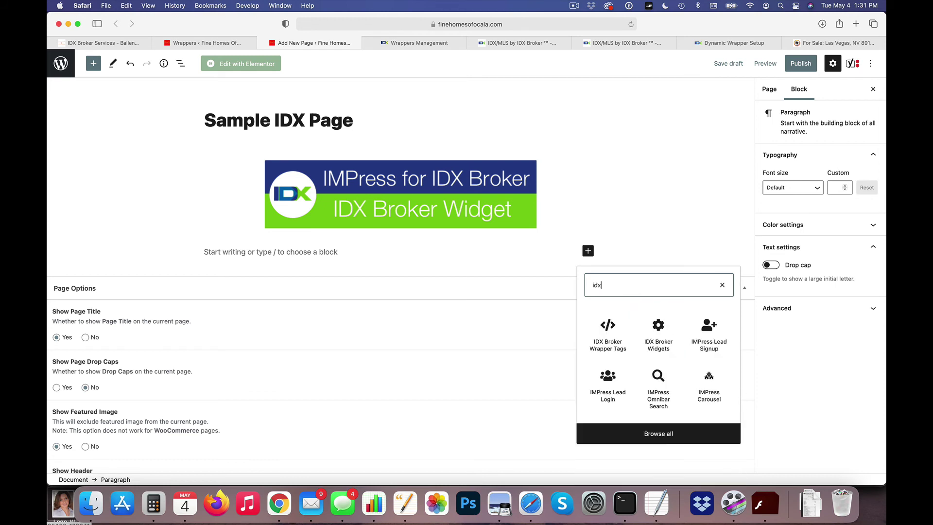